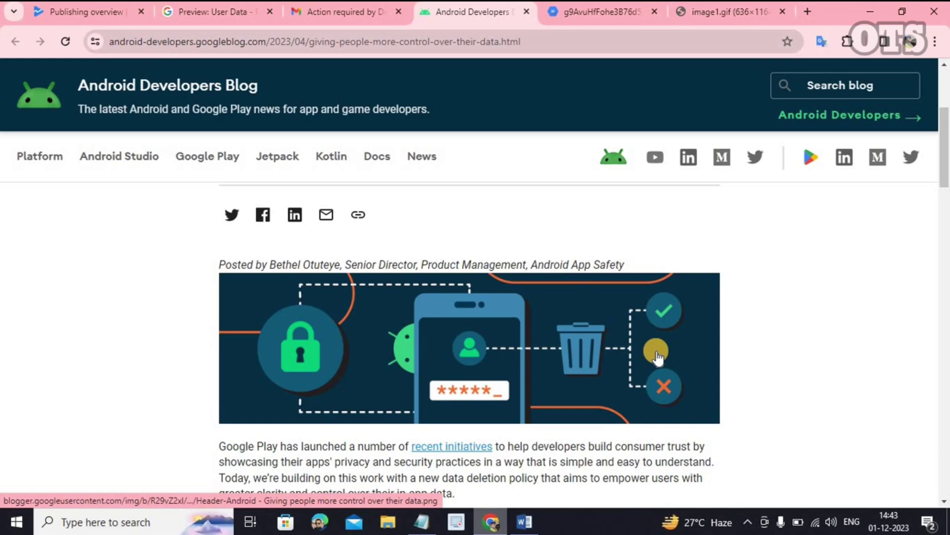
Step: Read the Android Developers Blog post on the data deletion policy down to the phone illustration of the Data deletion section
{"action": "scroll", "coordinate": [658, 356], "scroll_direction": "up", "scroll_amount": 1}
{"action": "scroll", "coordinate": [658, 356], "scroll_direction": "down", "scroll_amount": 5}
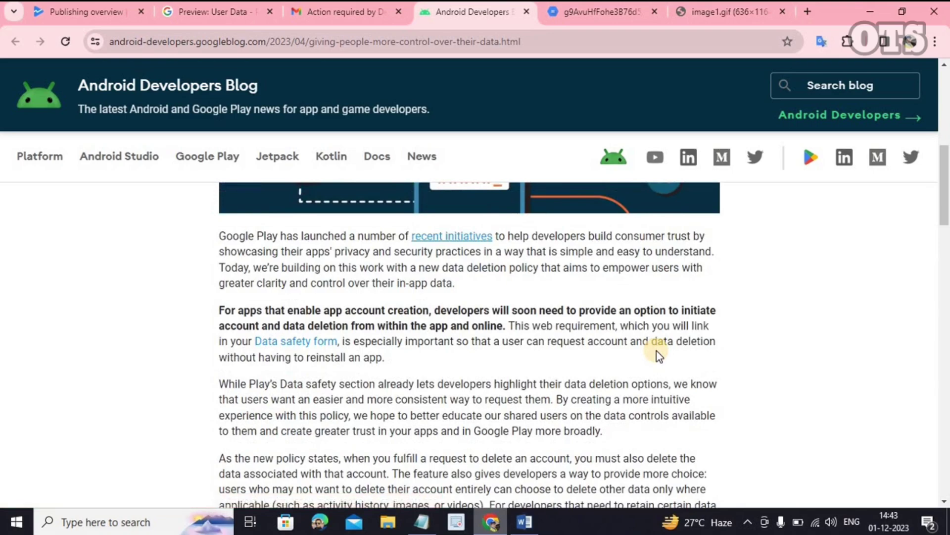
{"action": "scroll", "coordinate": [658, 352], "scroll_direction": "down", "scroll_amount": 9}
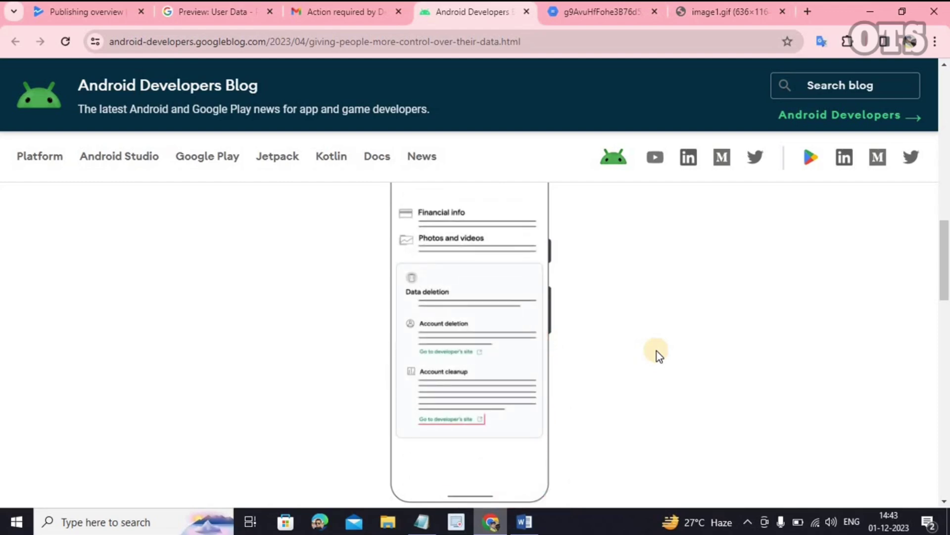
{"action": "scroll", "coordinate": [658, 352], "scroll_direction": "down", "scroll_amount": 5}
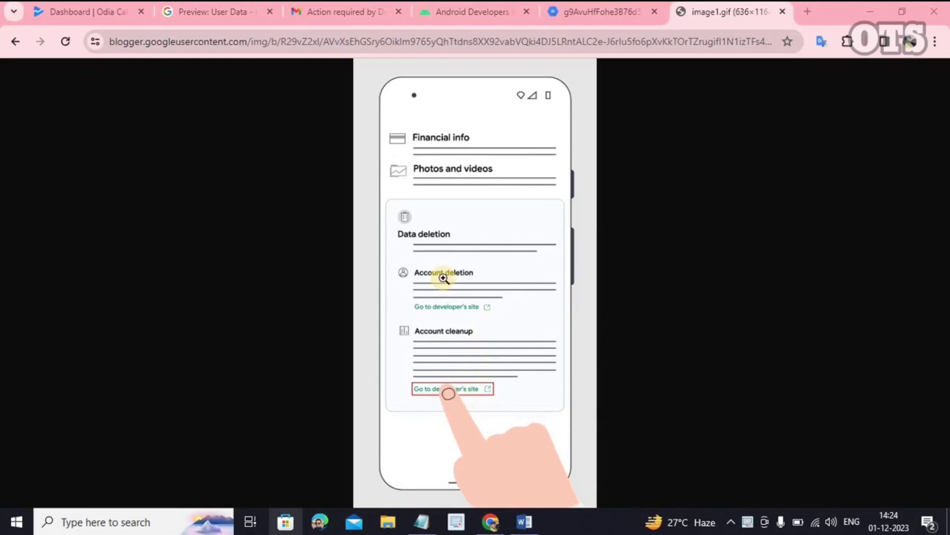
Step: Switch to Google Play Console and open the App content page under Policy and programs
{"action": "left_click", "coordinate": [117, 14]}
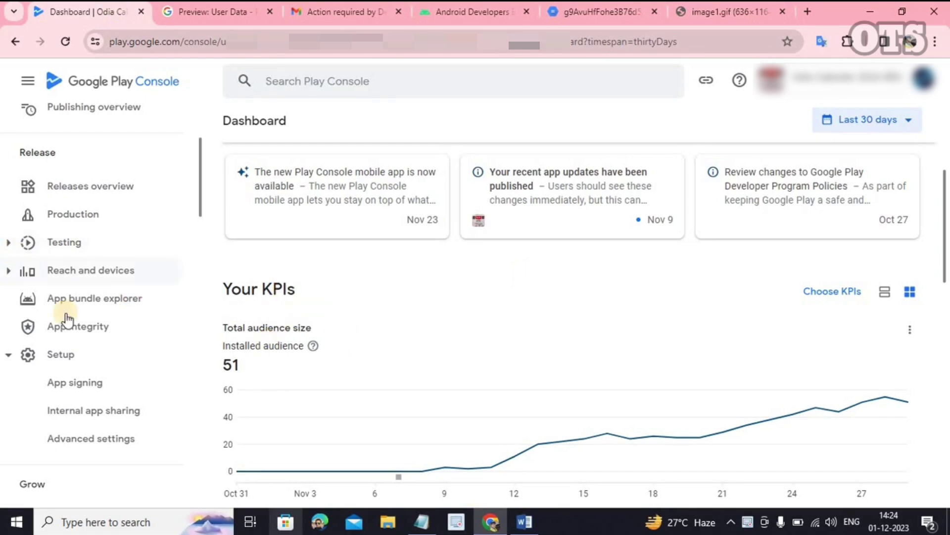
{"action": "scroll", "coordinate": [68, 319], "scroll_direction": "down", "scroll_amount": 15}
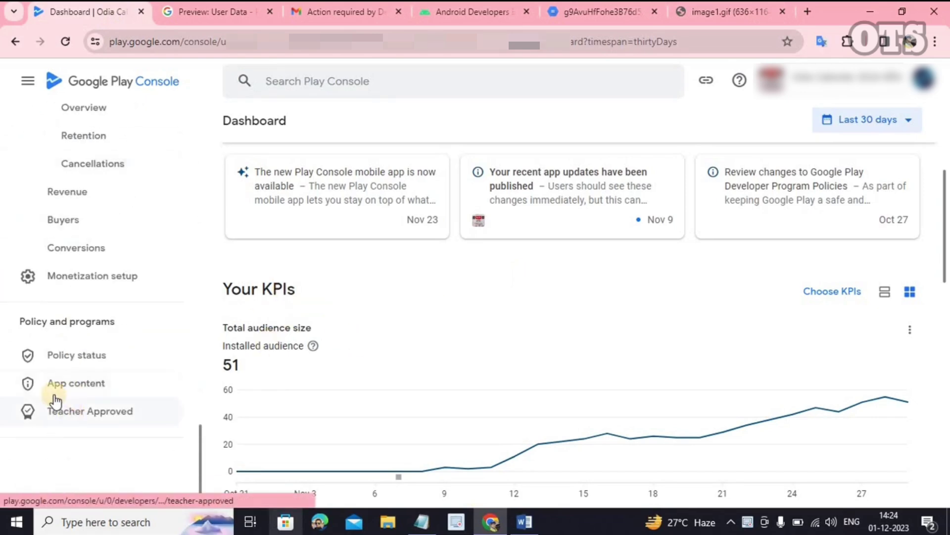
{"action": "left_click", "coordinate": [91, 391]}
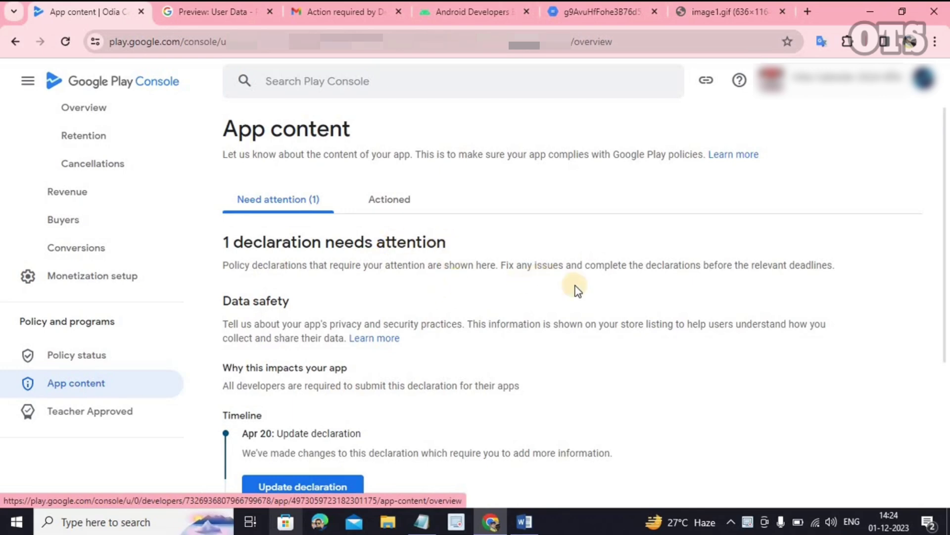
Step: Review the Data safety item that needs attention and start updating its declaration
{"action": "scroll", "coordinate": [446, 340], "scroll_direction": "down", "scroll_amount": 1}
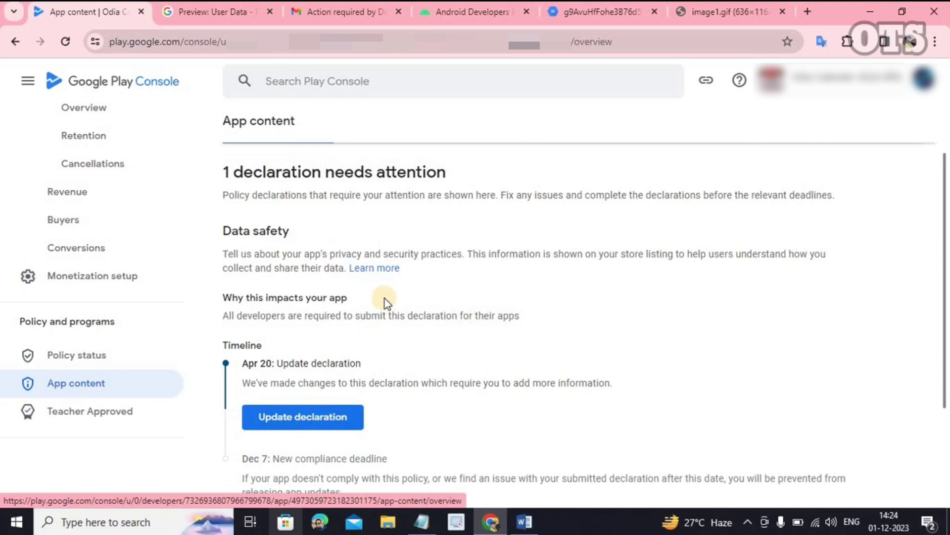
{"action": "scroll", "coordinate": [304, 326], "scroll_direction": "down", "scroll_amount": 1}
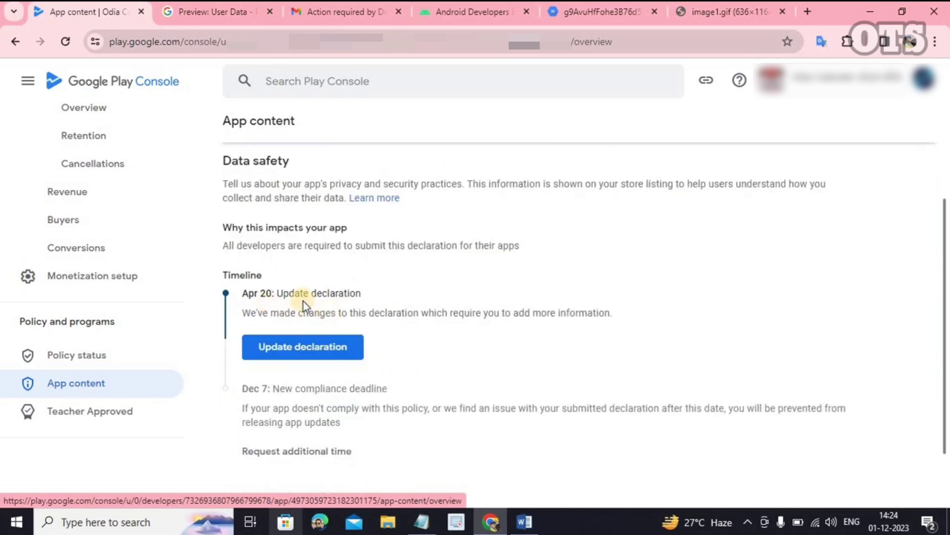
{"action": "left_click_drag", "start_coordinate": [246, 313], "coordinate": [615, 310]}
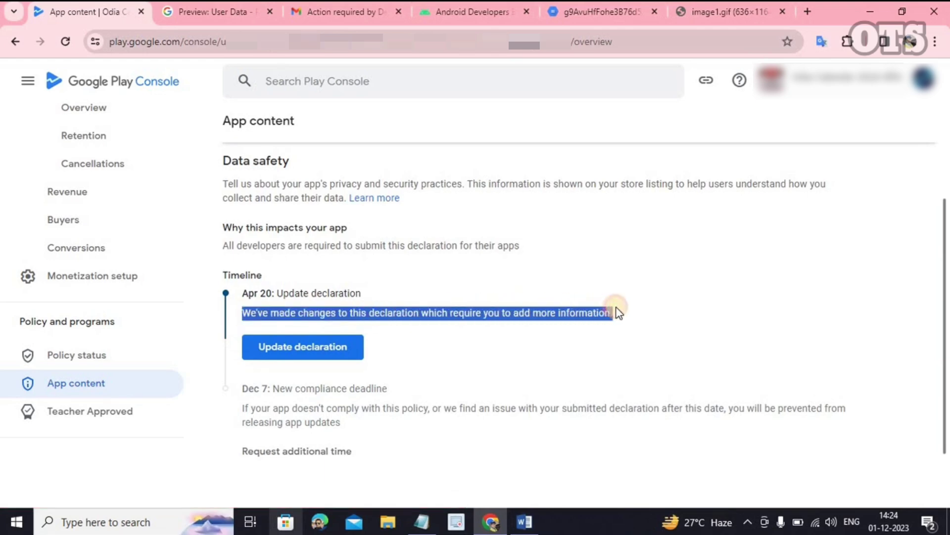
{"action": "left_click", "coordinate": [655, 304]}
{"action": "left_click_drag", "start_coordinate": [532, 313], "coordinate": [615, 311]}
{"action": "left_click", "coordinate": [619, 314]}
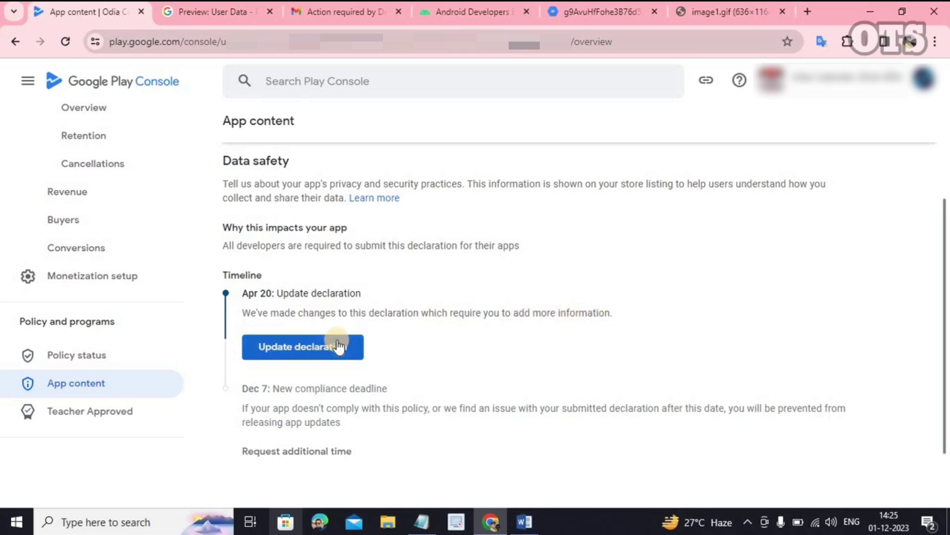
{"action": "scroll", "coordinate": [335, 343], "scroll_direction": "down", "scroll_amount": 2}
{"action": "left_click", "coordinate": [298, 276]}
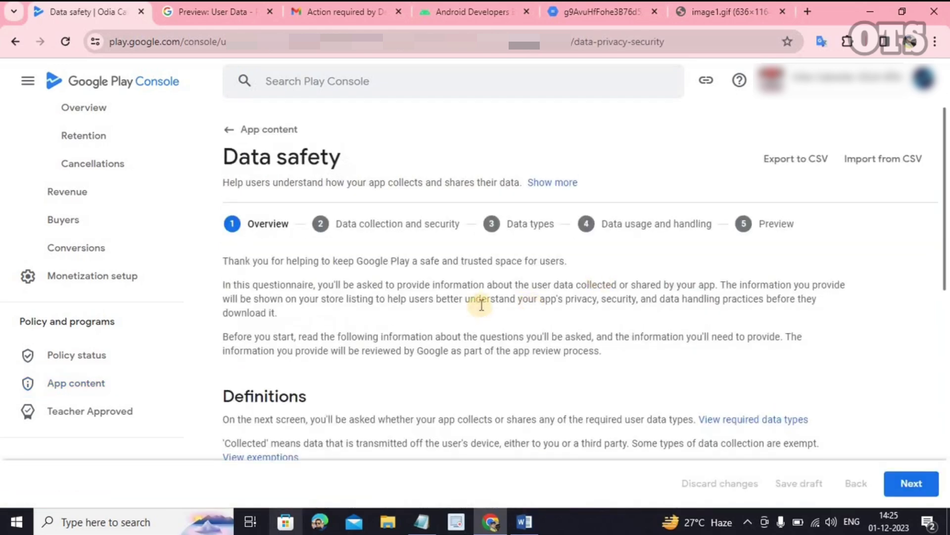
Step: Look through the Data safety overview and continue to the Data collection and security stage
{"action": "scroll", "coordinate": [482, 303], "scroll_direction": "down", "scroll_amount": 7}
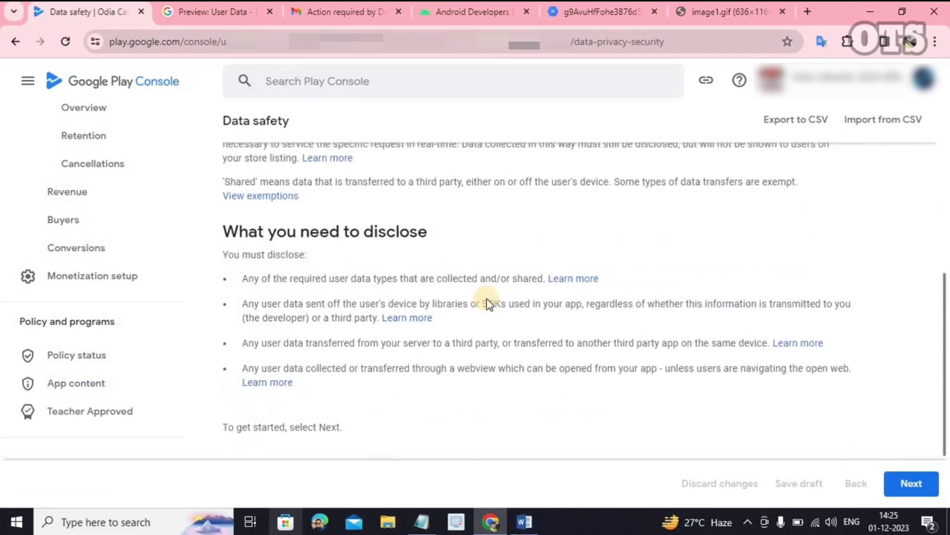
{"action": "scroll", "coordinate": [486, 303], "scroll_direction": "down", "scroll_amount": 2}
{"action": "left_click", "coordinate": [906, 484]}
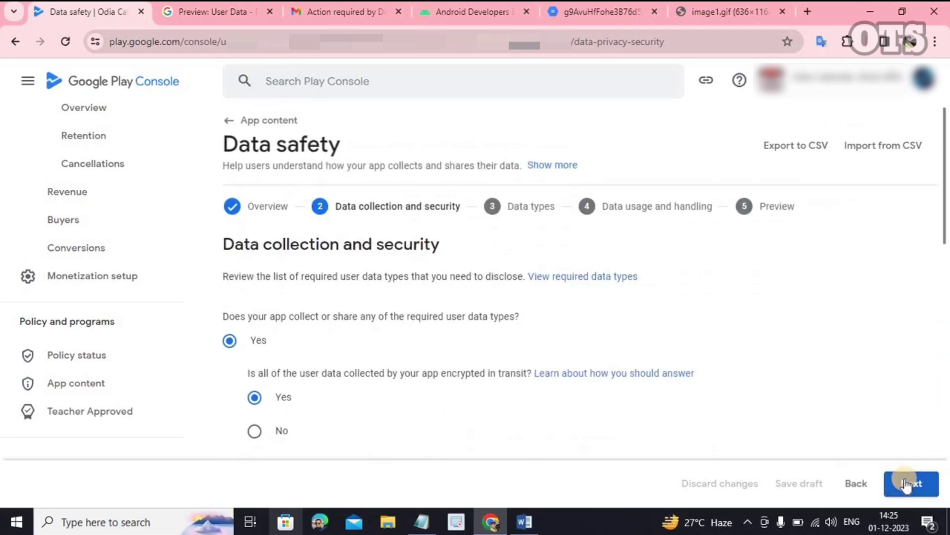
Step: Review the questions on collecting required user data types and on encryption in transit, with Yes as the encryption answer
{"action": "scroll", "coordinate": [328, 323], "scroll_direction": "down", "scroll_amount": 1}
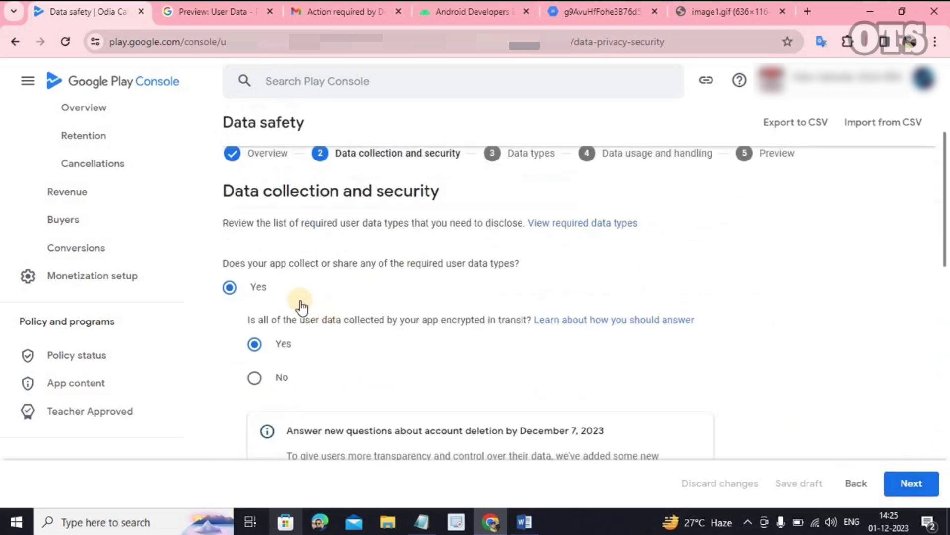
{"action": "left_click_drag", "start_coordinate": [246, 263], "coordinate": [542, 263]}
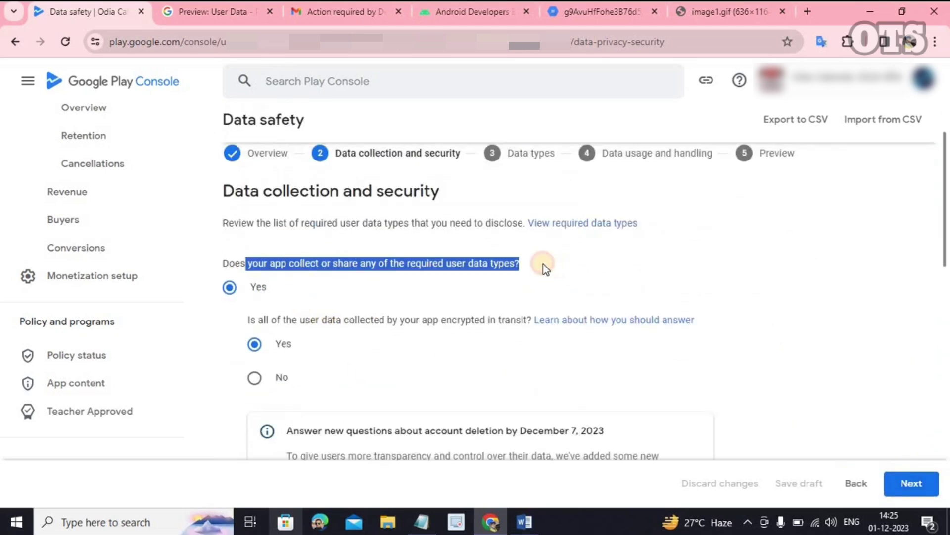
{"action": "left_click", "coordinate": [514, 263]}
{"action": "scroll", "coordinate": [346, 318], "scroll_direction": "down", "scroll_amount": 1}
{"action": "left_click_drag", "start_coordinate": [266, 253], "coordinate": [484, 248]}
{"action": "left_click", "coordinate": [279, 271]}
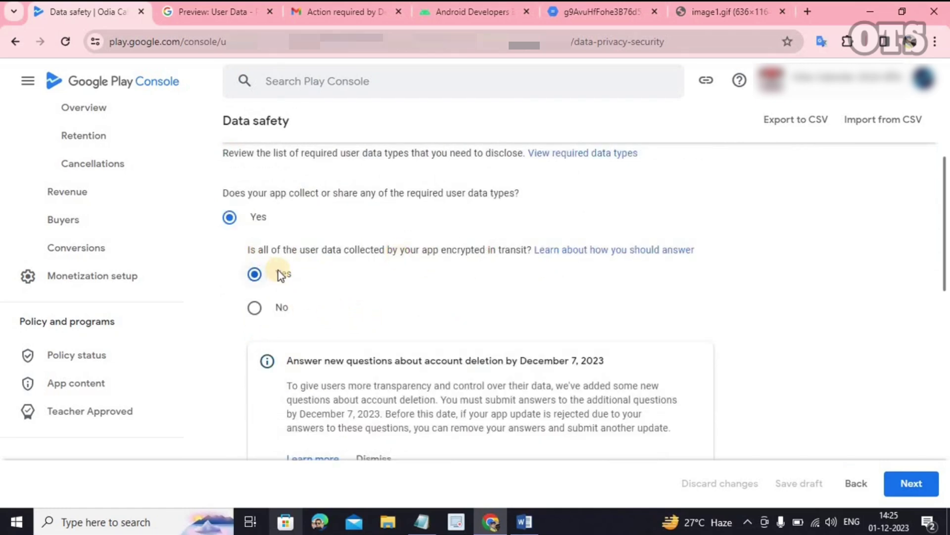
Step: Read the notice about answering the new account deletion questions by December 7, 2023
{"action": "scroll", "coordinate": [371, 273], "scroll_direction": "down", "scroll_amount": 4}
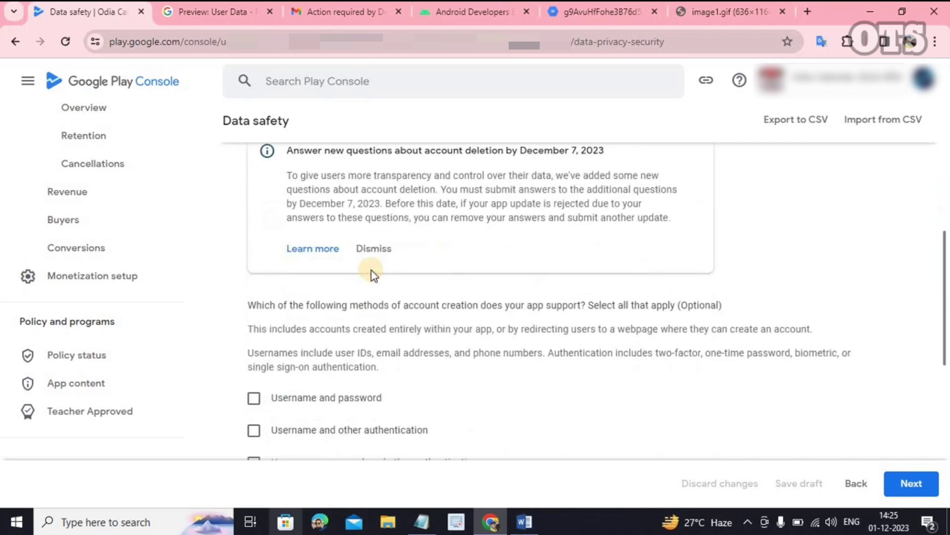
{"action": "scroll", "coordinate": [371, 272], "scroll_direction": "up", "scroll_amount": 2}
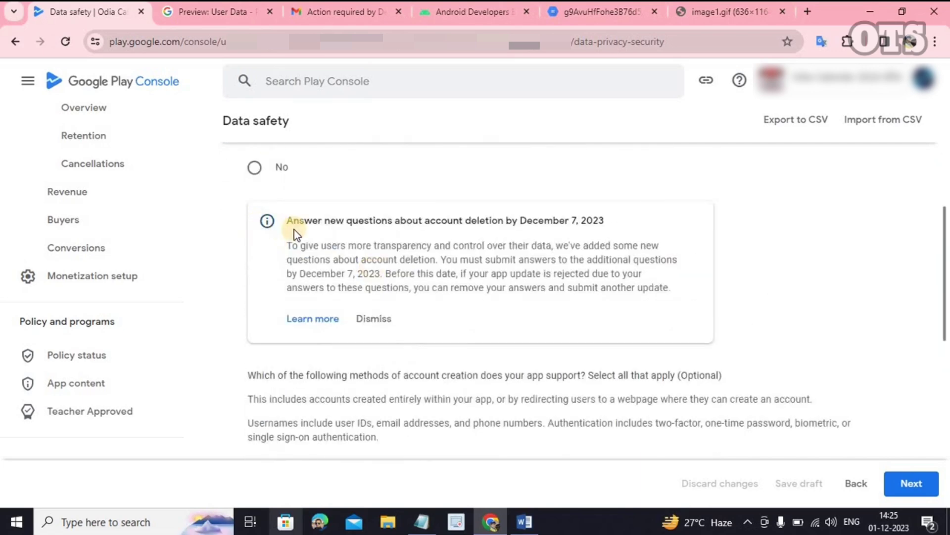
{"action": "left_click_drag", "start_coordinate": [287, 221], "coordinate": [608, 220]}
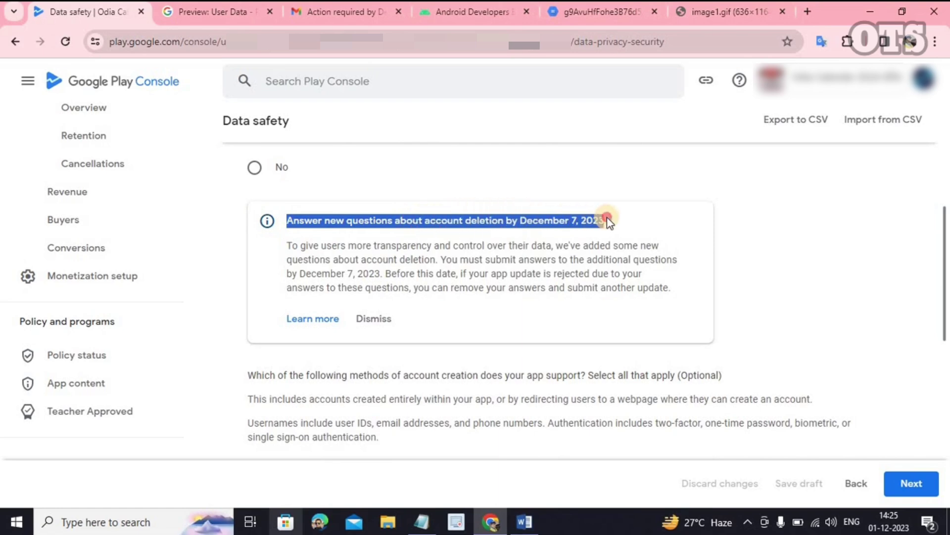
{"action": "left_click", "coordinate": [638, 229]}
{"action": "left_click_drag", "start_coordinate": [325, 221], "coordinate": [379, 259]}
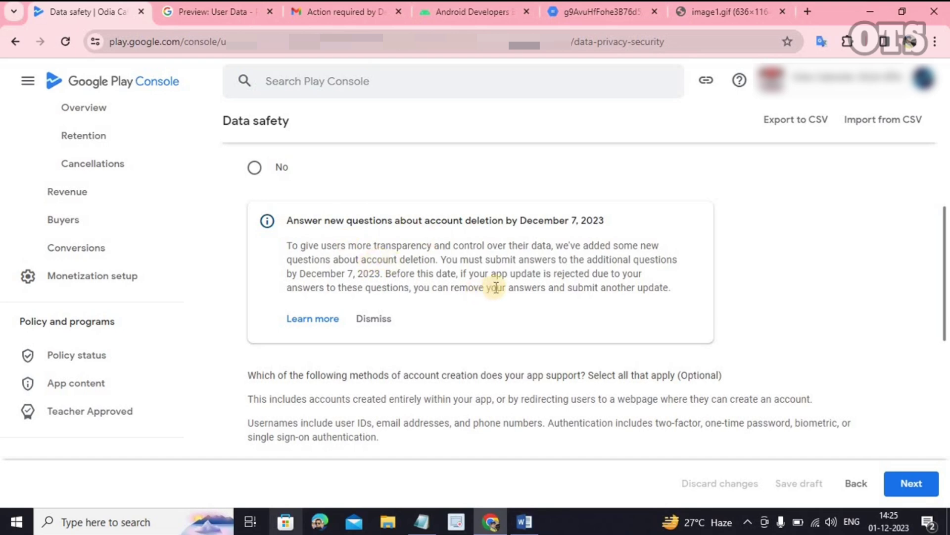
Step: Select Username and password as the account creation method the app supports
{"action": "scroll", "coordinate": [496, 288], "scroll_direction": "down", "scroll_amount": 3}
{"action": "scroll", "coordinate": [501, 284], "scroll_direction": "down", "scroll_amount": 3}
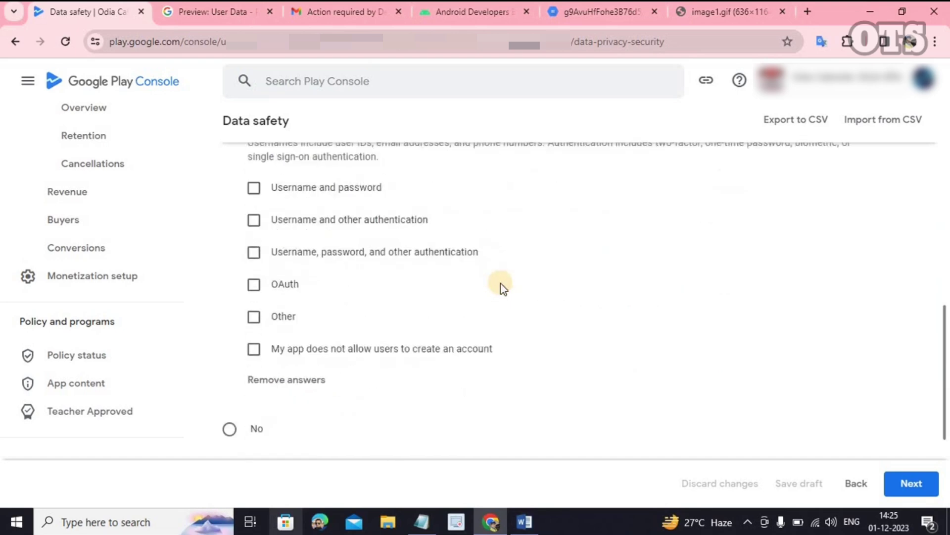
{"action": "scroll", "coordinate": [501, 284], "scroll_direction": "up", "scroll_amount": 2}
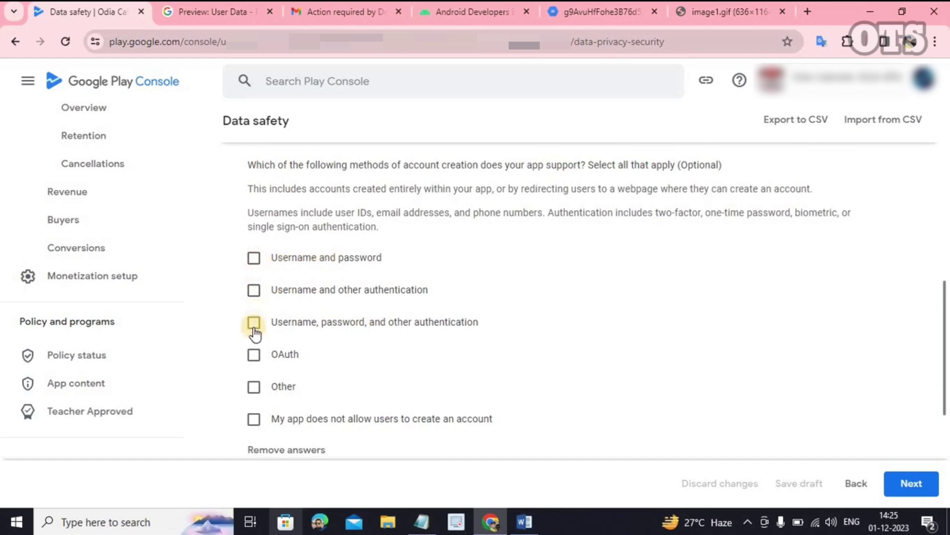
{"action": "scroll", "coordinate": [251, 320], "scroll_direction": "down", "scroll_amount": 2}
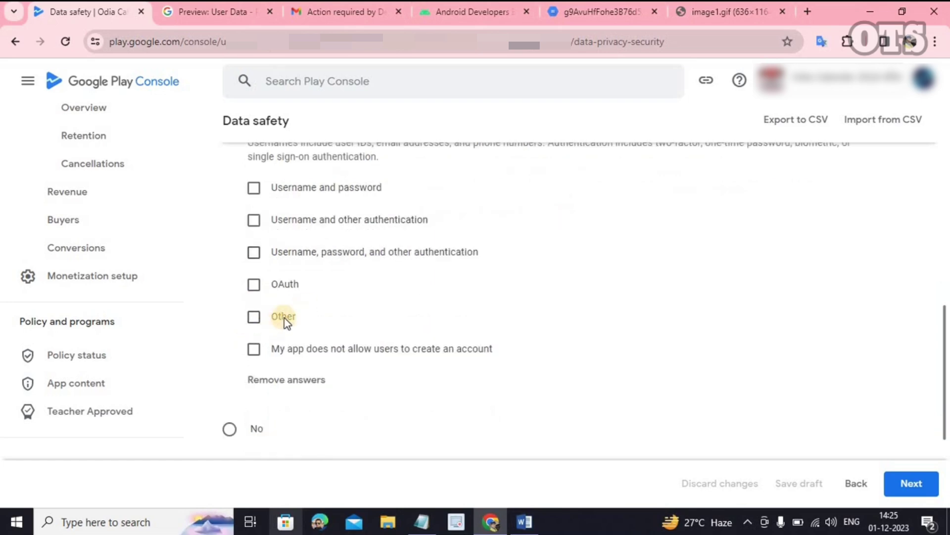
{"action": "left_click", "coordinate": [256, 192]}
Step: Activate the empty Delete account URL field in the account deletion link section
{"action": "scroll", "coordinate": [312, 214], "scroll_direction": "down", "scroll_amount": 4}
{"action": "scroll", "coordinate": [312, 214], "scroll_direction": "down", "scroll_amount": 2}
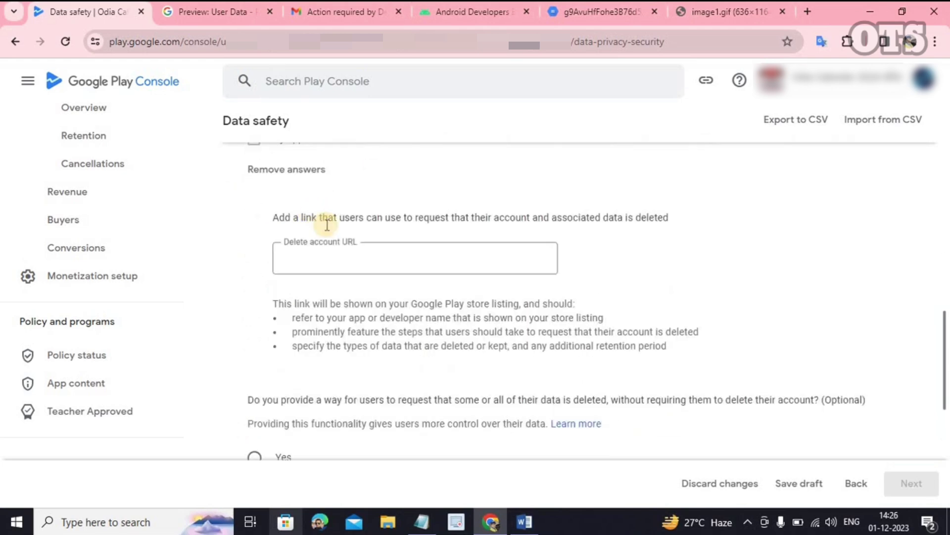
{"action": "left_click", "coordinate": [314, 263]}
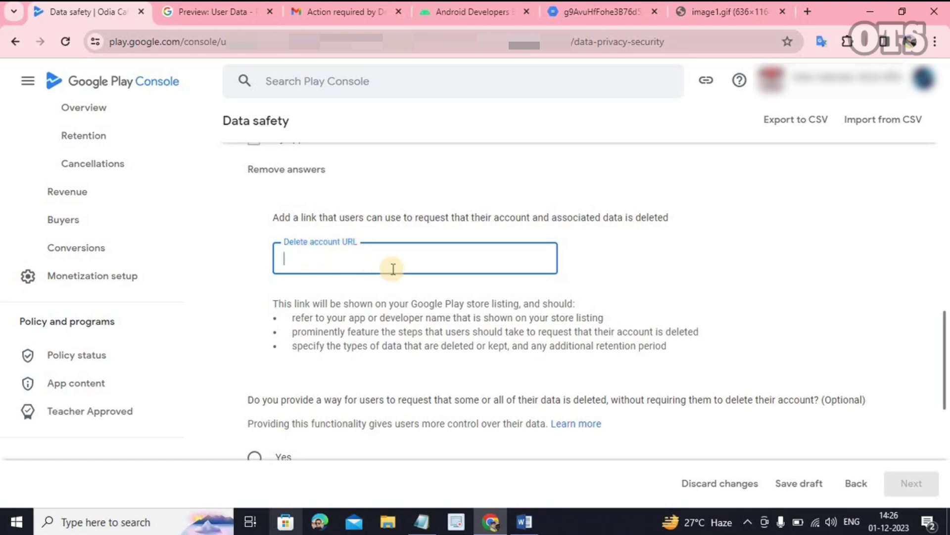
Step: Switch to the Play Console Help page and read the Account Deletion Requirement on apps that allow account creation
{"action": "key", "text": "ctrl+Tab"}
{"action": "left_click_drag", "start_coordinate": [87, 228], "coordinate": [406, 229]}
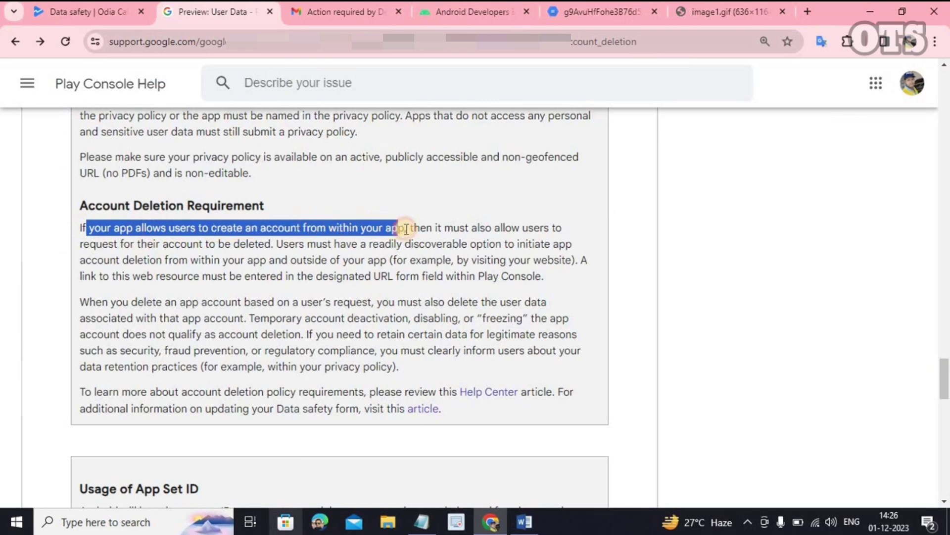
{"action": "left_click", "coordinate": [411, 229]}
{"action": "double_click", "coordinate": [413, 229]}
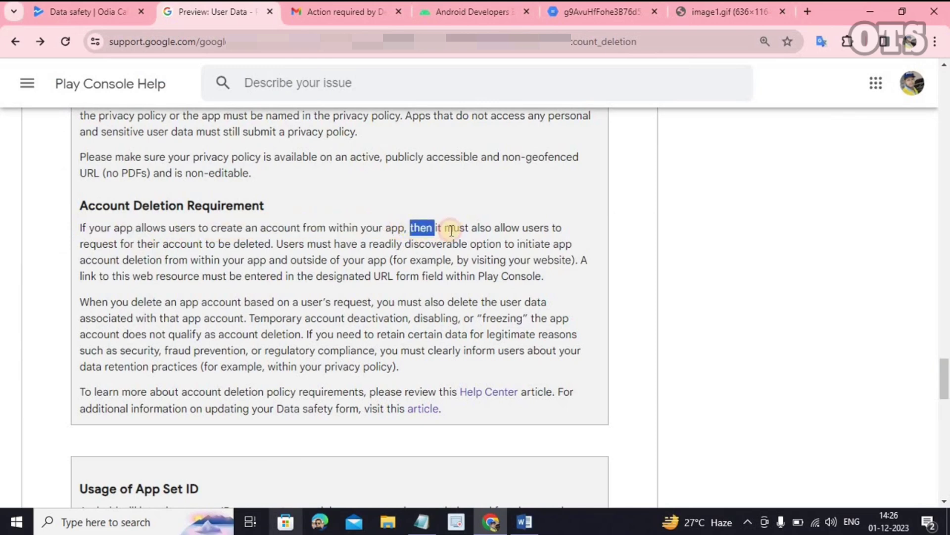
{"action": "left_click_drag", "start_coordinate": [475, 230], "coordinate": [277, 244]}
{"action": "left_click", "coordinate": [119, 244]}
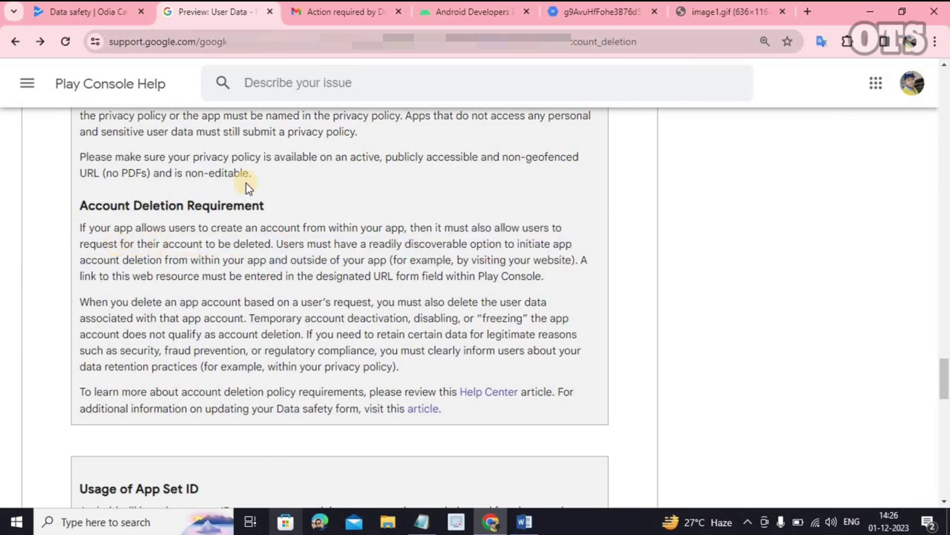
Step: Open the image1.gif illustration and enlarge its Account deletion and Account cleanup links for a closer look
{"action": "left_click", "coordinate": [707, 9]}
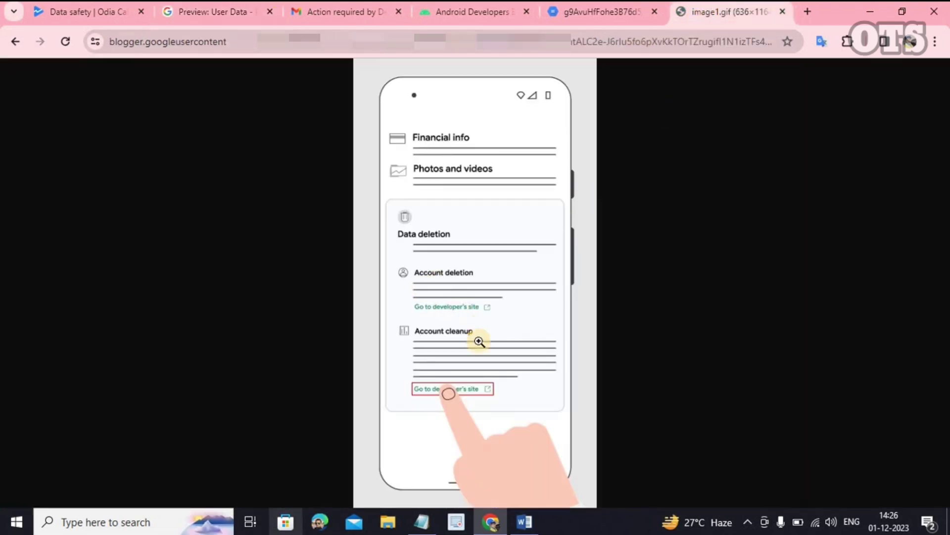
{"action": "left_click", "coordinate": [447, 387]}
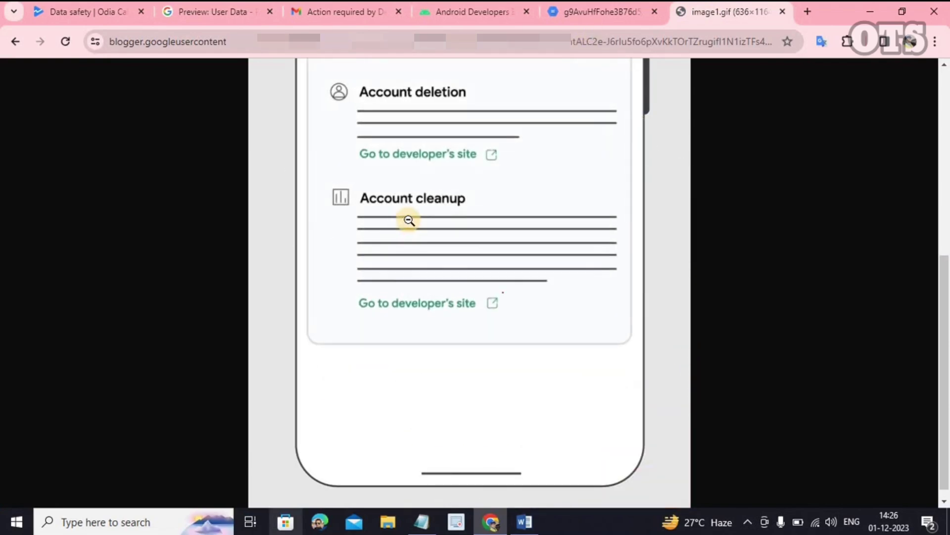
{"action": "scroll", "coordinate": [402, 218], "scroll_direction": "up", "scroll_amount": 1}
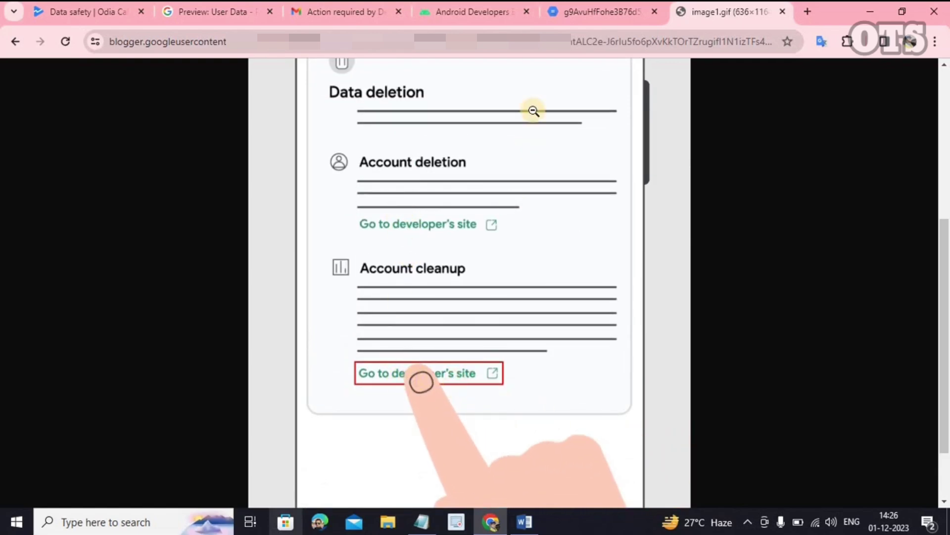
Step: Examine the sample store listing's Data safety section, including the entry on requesting data deletion
{"action": "left_click", "coordinate": [581, 17]}
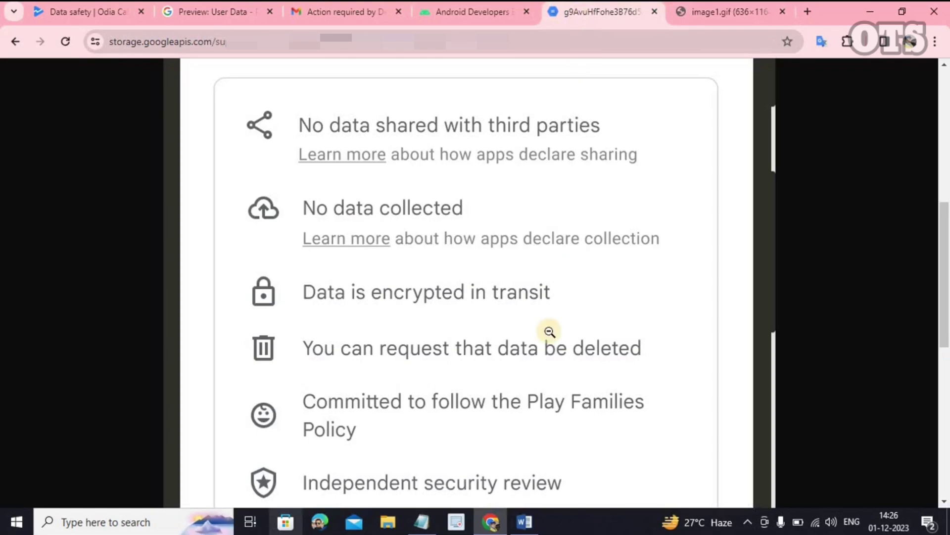
{"action": "left_click", "coordinate": [452, 291]}
{"action": "left_click", "coordinate": [448, 308]}
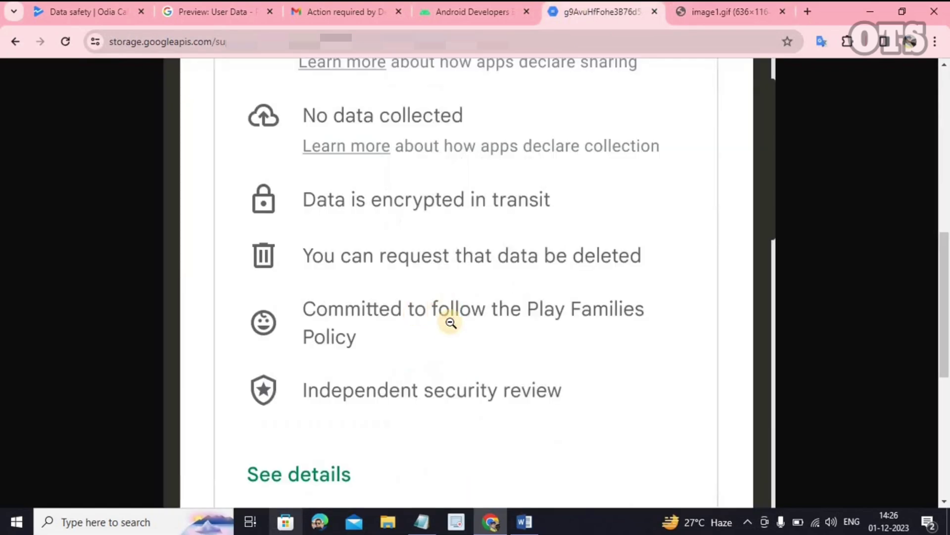
{"action": "left_click", "coordinate": [487, 252]}
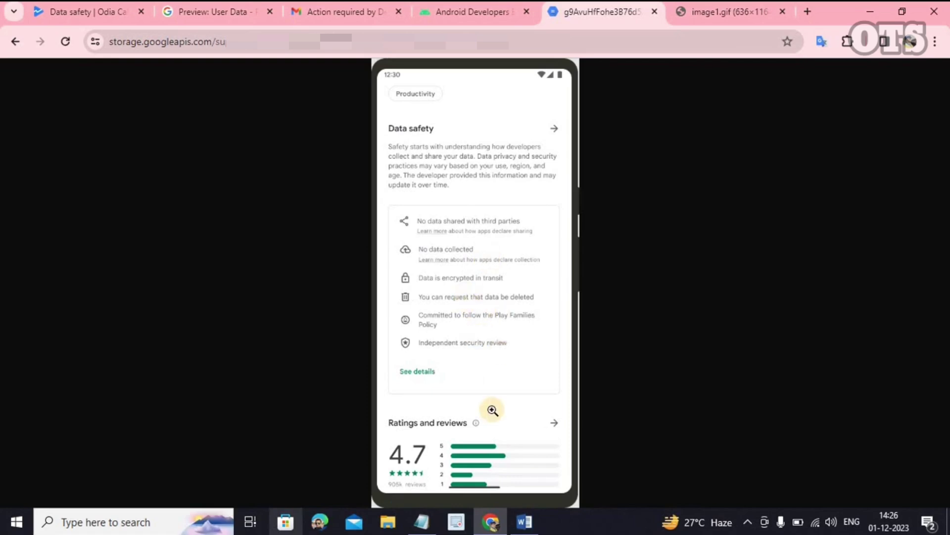
Step: Switch to the Word document and examine the sample deletion request form's heading and red note about wrong information
{"action": "left_click", "coordinate": [526, 524]}
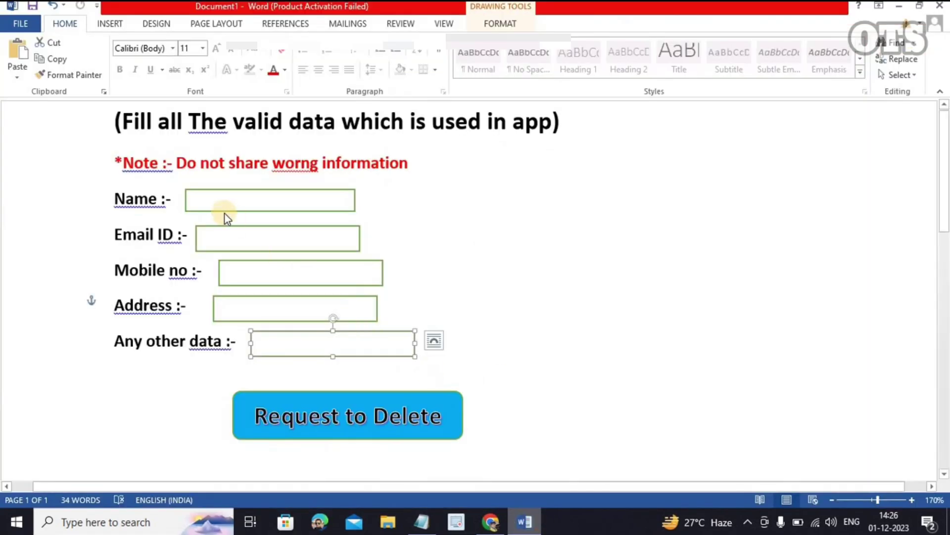
{"action": "left_click_drag", "start_coordinate": [117, 121], "coordinate": [511, 399]}
{"action": "left_click", "coordinate": [515, 379]}
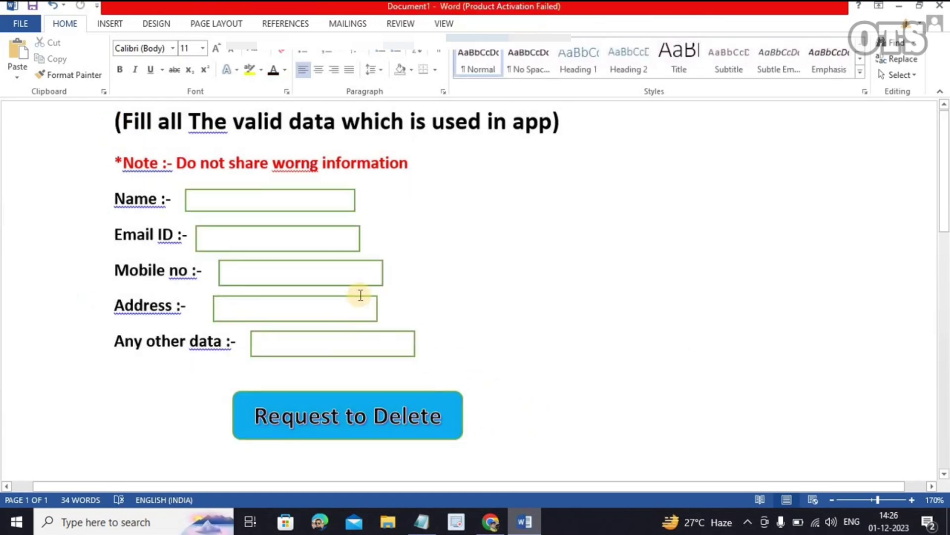
{"action": "left_click", "coordinate": [115, 118]}
{"action": "left_click_drag", "start_coordinate": [137, 118], "coordinate": [563, 115]}
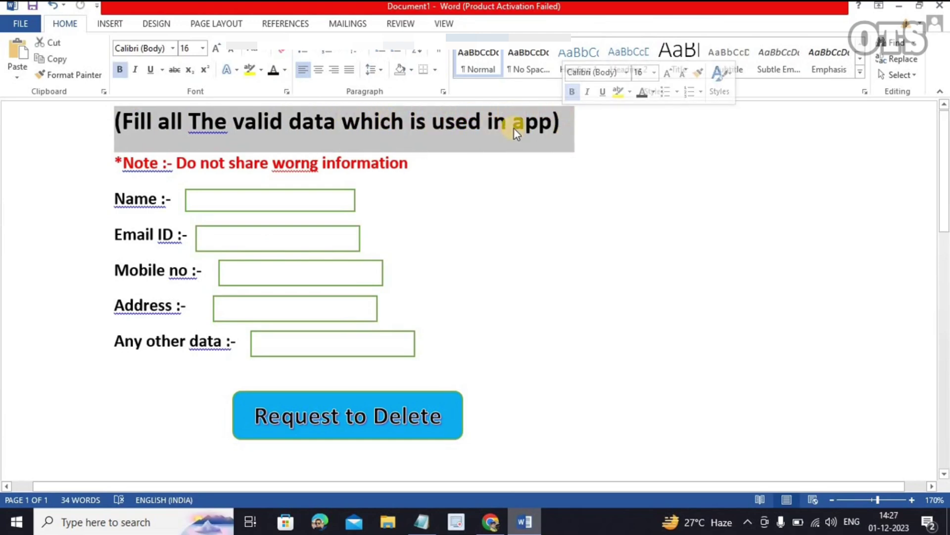
{"action": "left_click", "coordinate": [495, 127]}
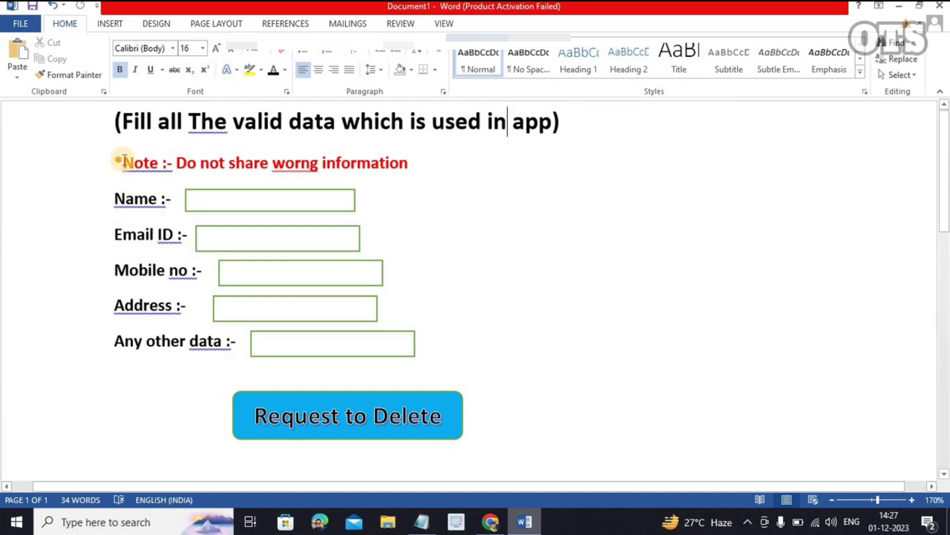
{"action": "left_click_drag", "start_coordinate": [161, 168], "coordinate": [418, 162]}
{"action": "left_click", "coordinate": [430, 179]}
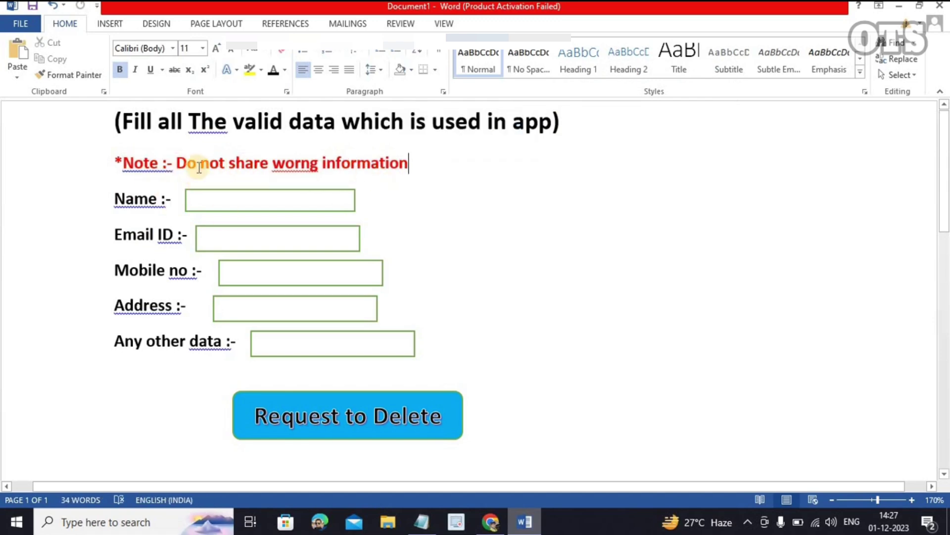
Step: Examine the sample form's fields from Name to Any other data, and its Request to Delete button
{"action": "left_click_drag", "start_coordinate": [148, 203], "coordinate": [184, 269]}
{"action": "left_click", "coordinate": [148, 197]}
{"action": "left_click", "coordinate": [158, 299]}
{"action": "left_click_drag", "start_coordinate": [112, 306], "coordinate": [184, 304]}
{"action": "left_click", "coordinate": [116, 342]}
{"action": "left_click_drag", "start_coordinate": [117, 342], "coordinate": [256, 346]}
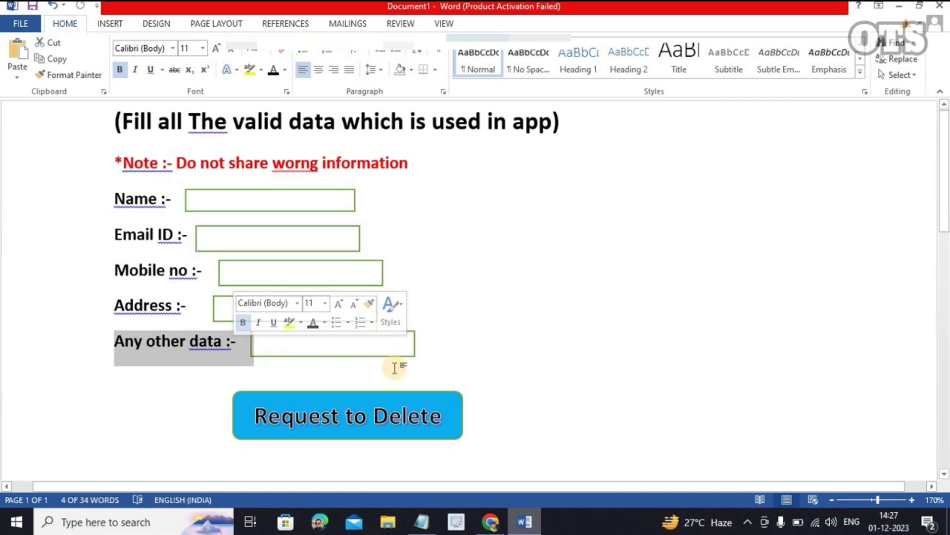
{"action": "left_click", "coordinate": [431, 363]}
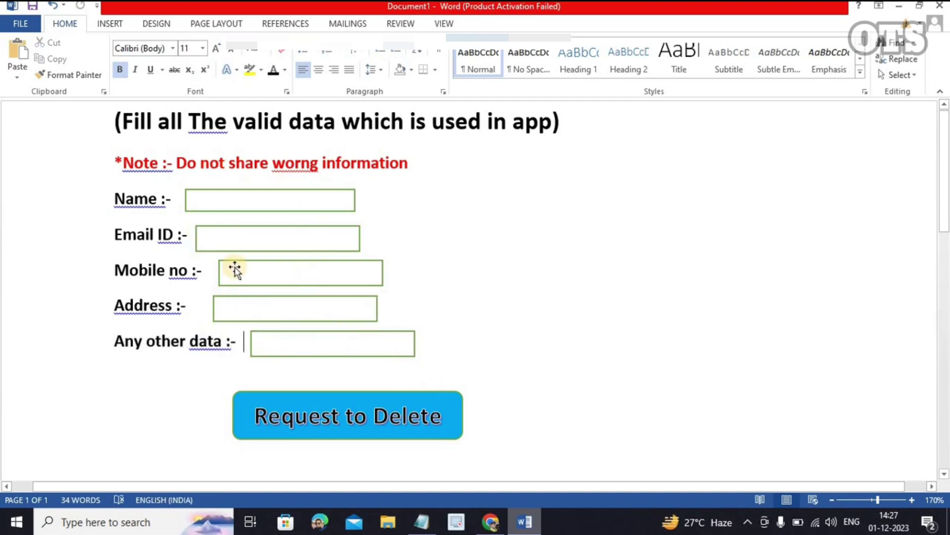
{"action": "left_click", "coordinate": [330, 415]}
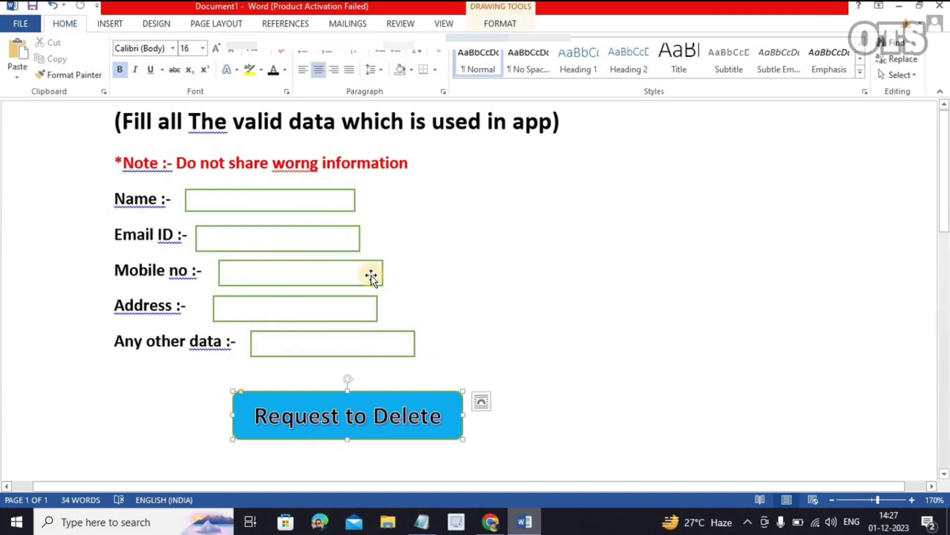
Step: Switch back to the Play Console and paste the blogger.googleusercontent.com link to image1.gif as the Delete account URL
{"action": "key", "text": "alt+Tab"}
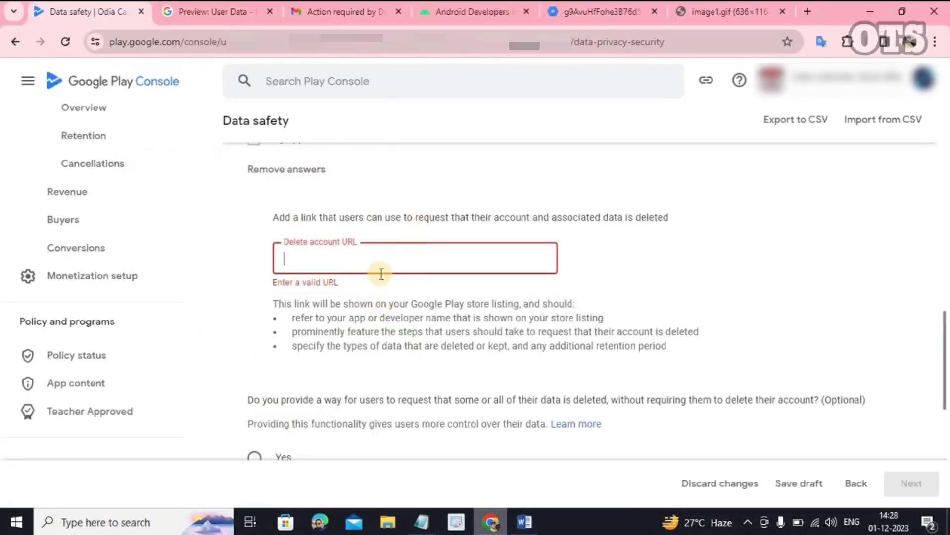
{"action": "key", "text": "ctrl+v"}
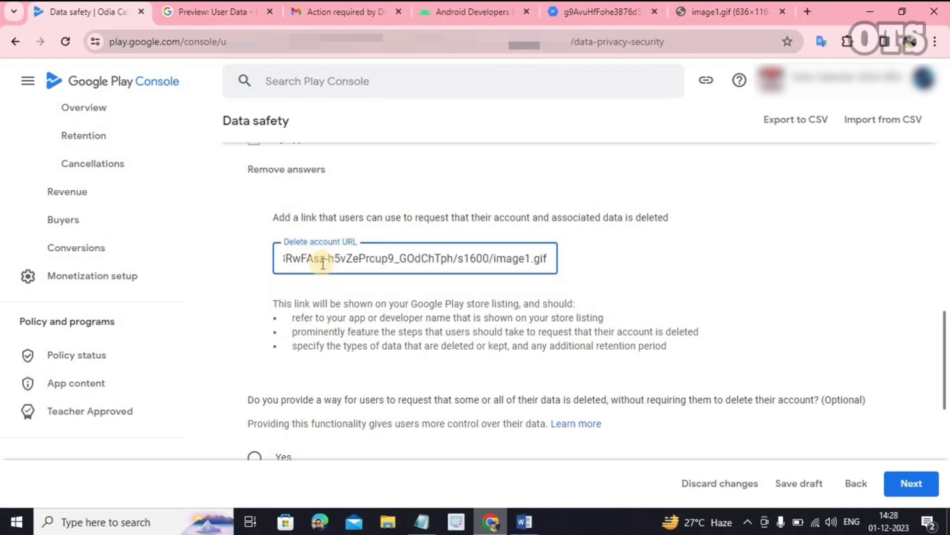
{"action": "left_click", "coordinate": [614, 273]}
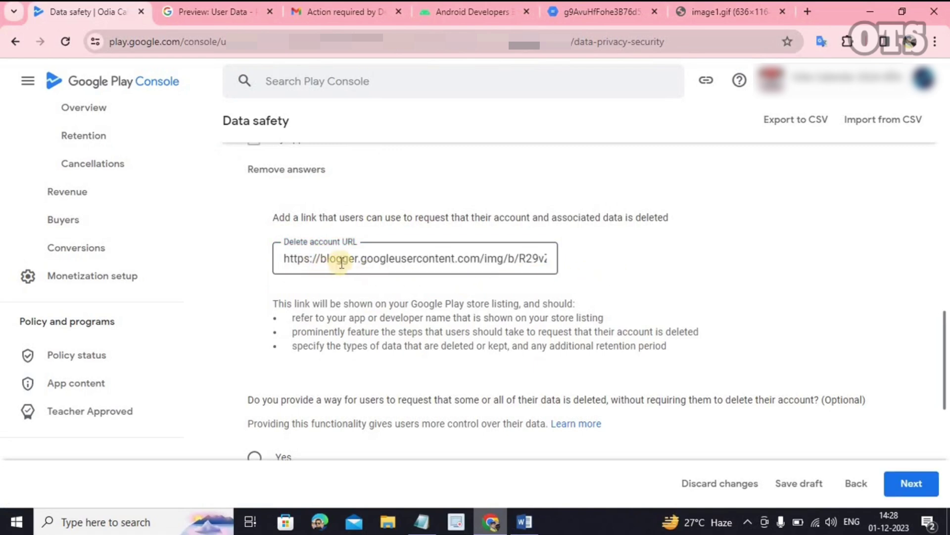
{"action": "left_click_drag", "start_coordinate": [320, 258], "coordinate": [401, 258]}
{"action": "left_click", "coordinate": [621, 268]}
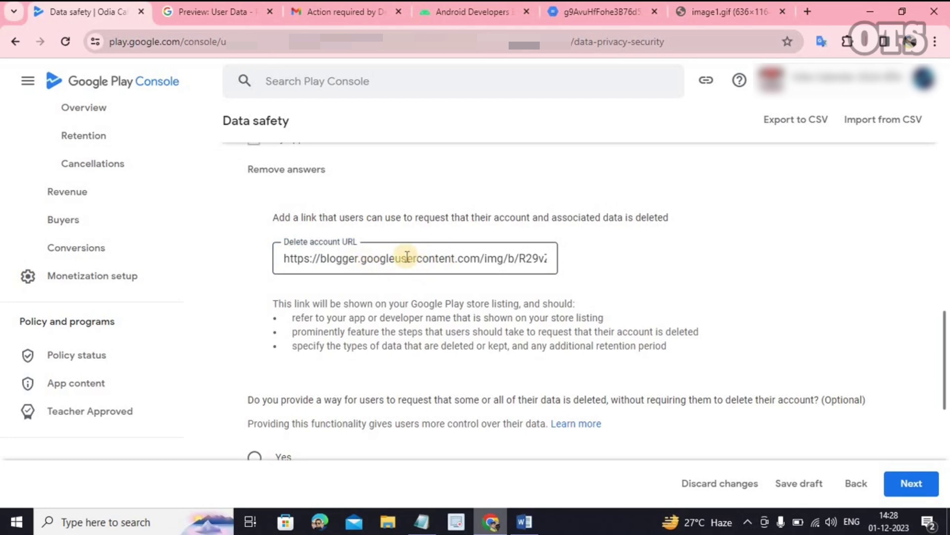
Step: Replace the Delete account URL with the account deletion page link on blogger.googleusercontent.com
{"action": "key", "text": "ctrl+v"}
{"action": "left_click", "coordinate": [453, 256]}
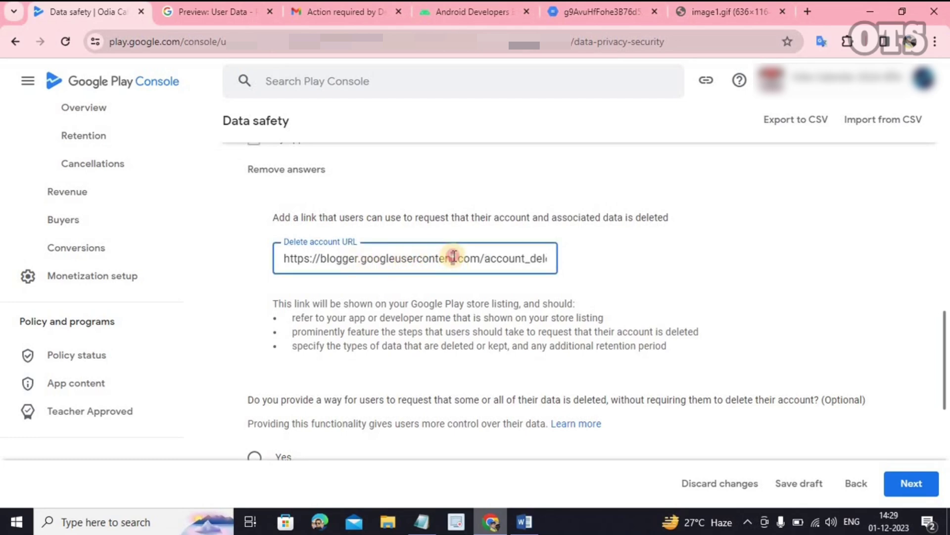
{"action": "key", "text": "ctrl+a"}
{"action": "left_click", "coordinate": [646, 273]}
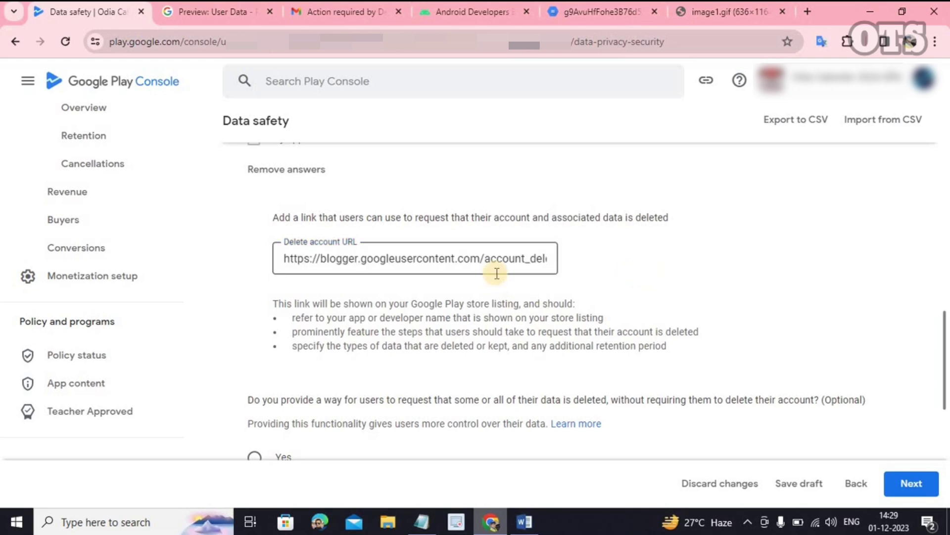
Step: Answer Yes to offering data deletion without account deletion, and paste the same account deletion page link as the Delete data URL
{"action": "scroll", "coordinate": [493, 276], "scroll_direction": "down", "scroll_amount": 3}
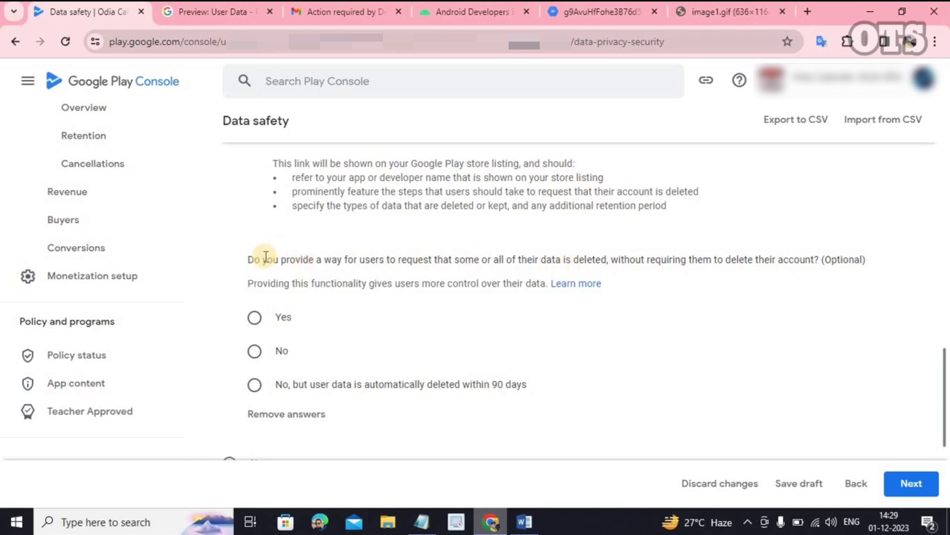
{"action": "left_click_drag", "start_coordinate": [247, 260], "coordinate": [423, 258]}
{"action": "left_click", "coordinate": [512, 260]}
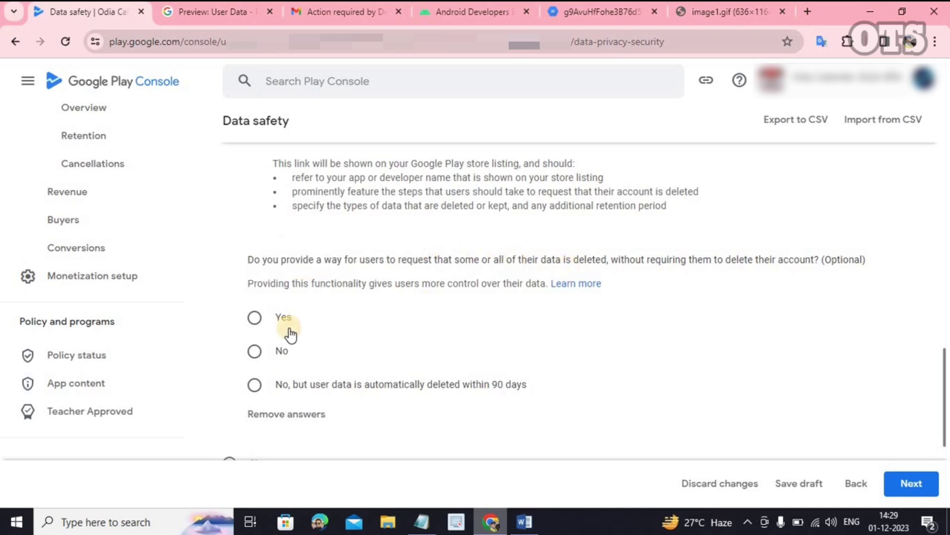
{"action": "left_click", "coordinate": [255, 319]}
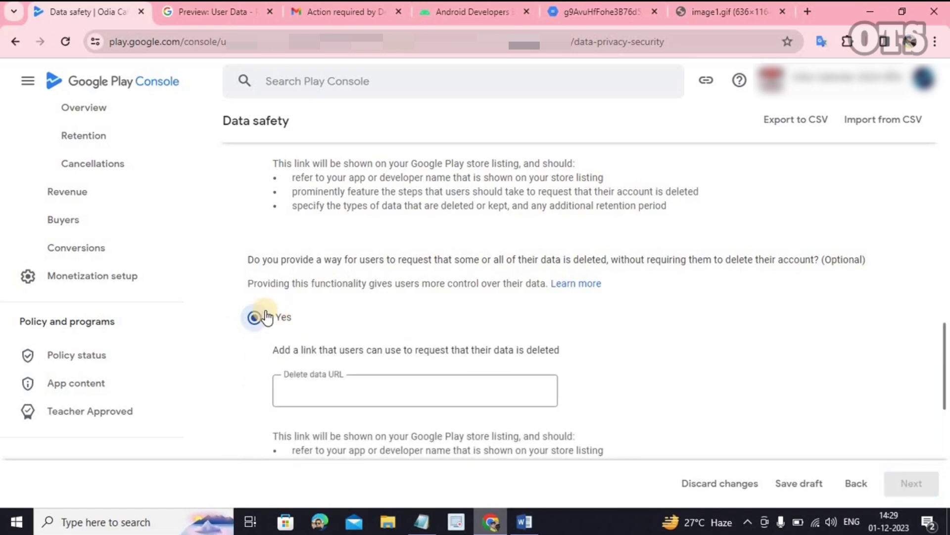
{"action": "left_click", "coordinate": [371, 385]}
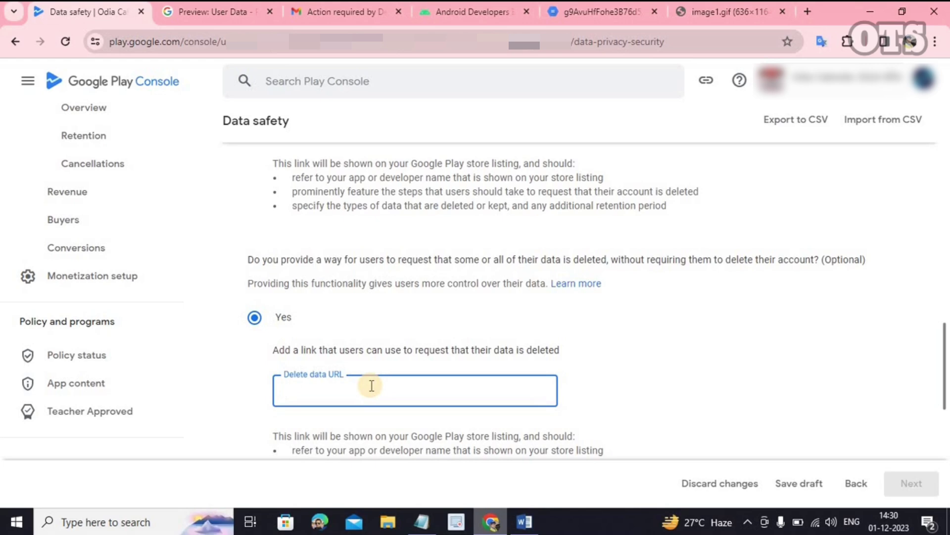
{"action": "key", "text": "ctrl+v"}
{"action": "scroll", "coordinate": [520, 323], "scroll_direction": "down", "scroll_amount": 1}
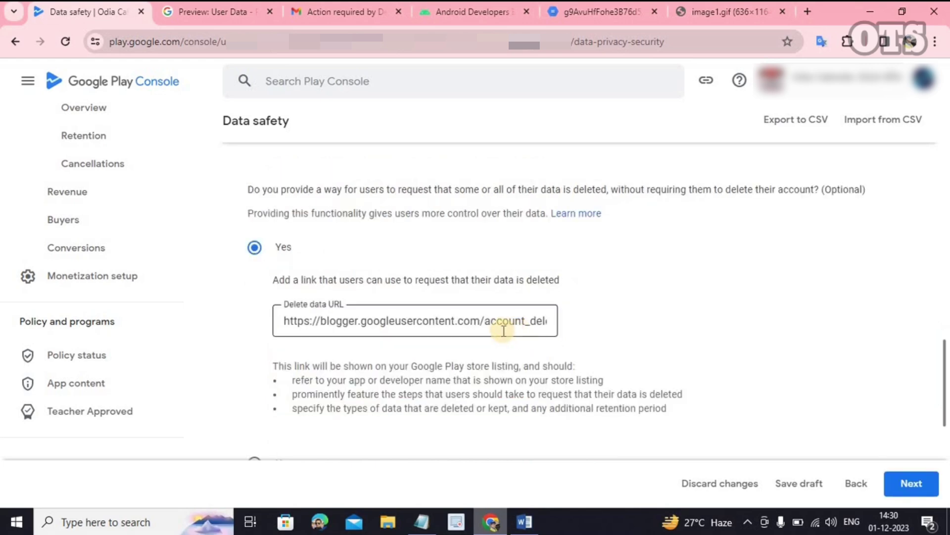
Step: Check the completed account and data deletion answers, and continue to the data types section of the declaration
{"action": "scroll", "coordinate": [523, 313], "scroll_direction": "down", "scroll_amount": 2}
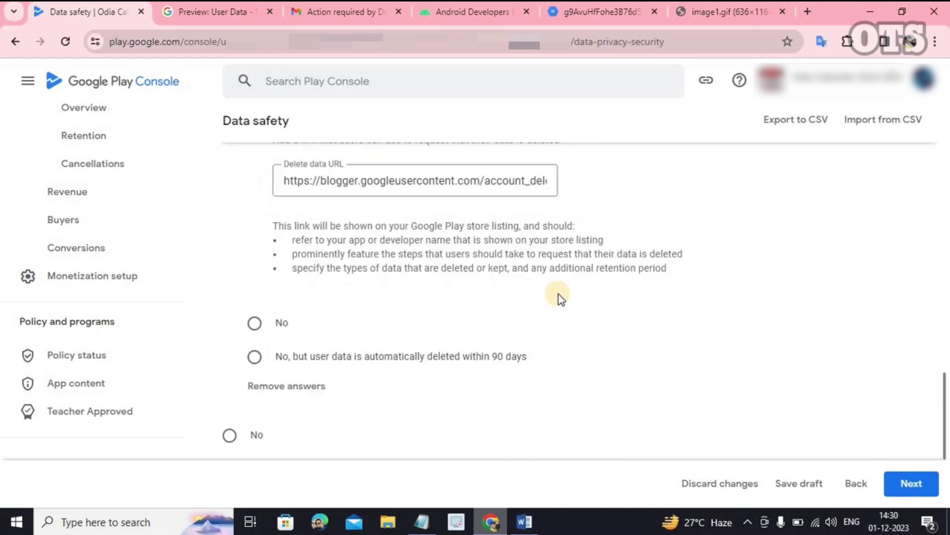
{"action": "scroll", "coordinate": [565, 297], "scroll_direction": "down", "scroll_amount": 3}
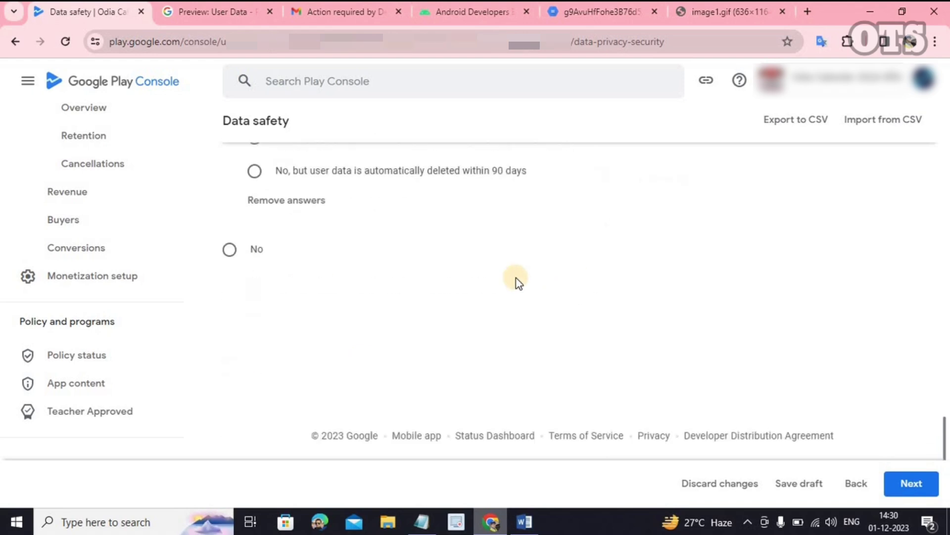
{"action": "left_click", "coordinate": [924, 484]}
{"action": "scroll", "coordinate": [910, 454], "scroll_direction": "up", "scroll_amount": 10}
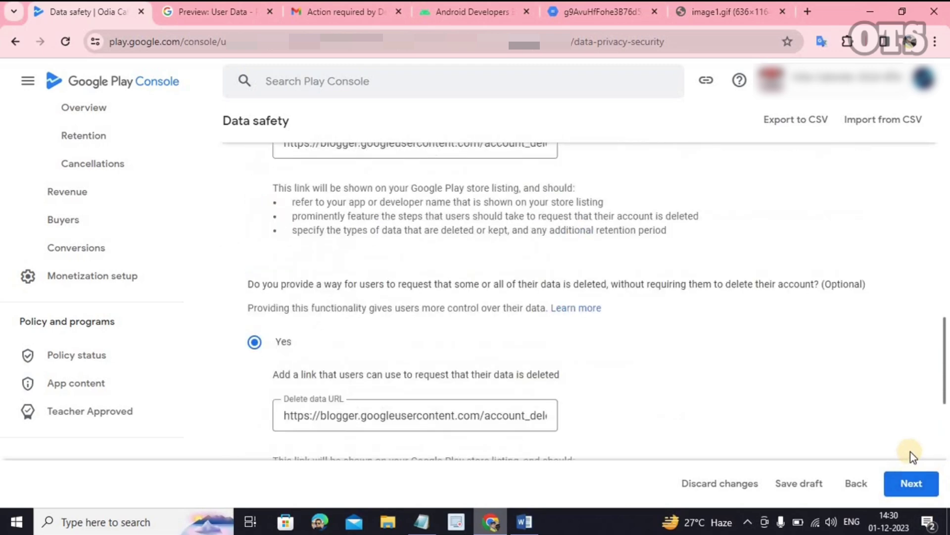
{"action": "scroll", "coordinate": [380, 341], "scroll_direction": "up", "scroll_amount": 4}
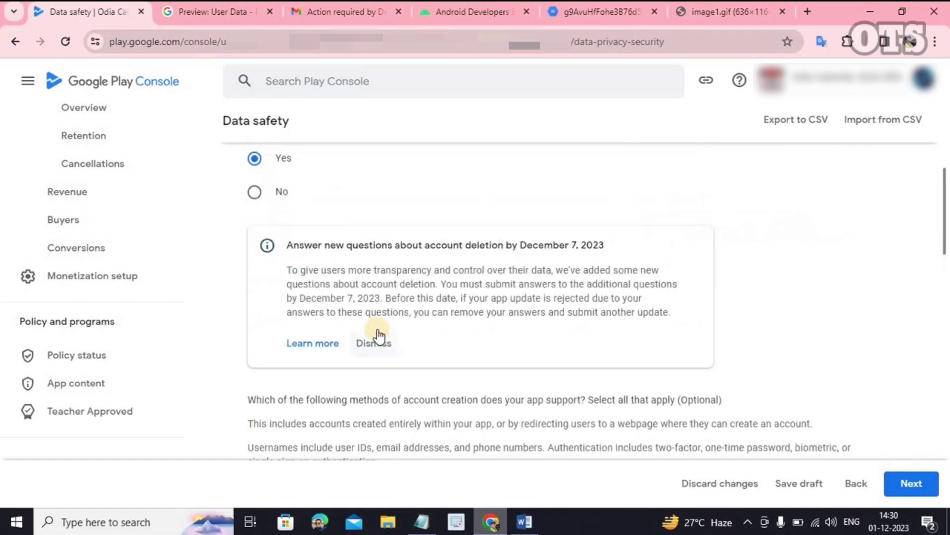
{"action": "scroll", "coordinate": [637, 431], "scroll_direction": "down", "scroll_amount": 4}
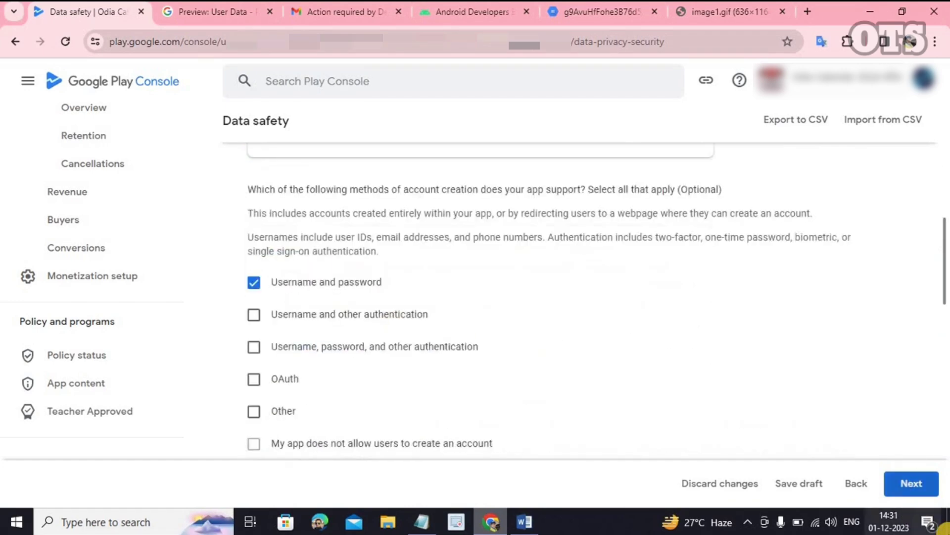
{"action": "left_click", "coordinate": [920, 487]}
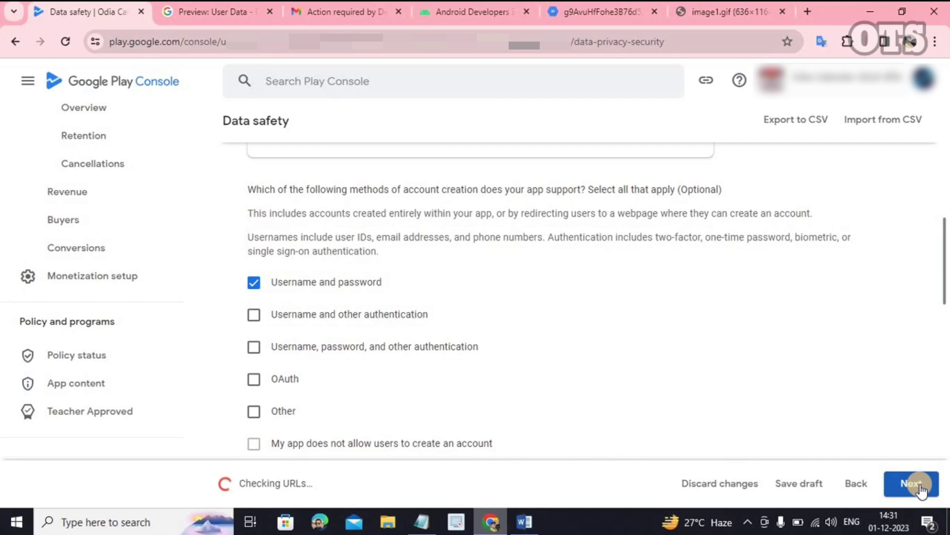
Step: Review the data type categories from Location to Device or other IDs, and expand Personal info to view its data types
{"action": "scroll", "coordinate": [687, 366], "scroll_direction": "down", "scroll_amount": 5}
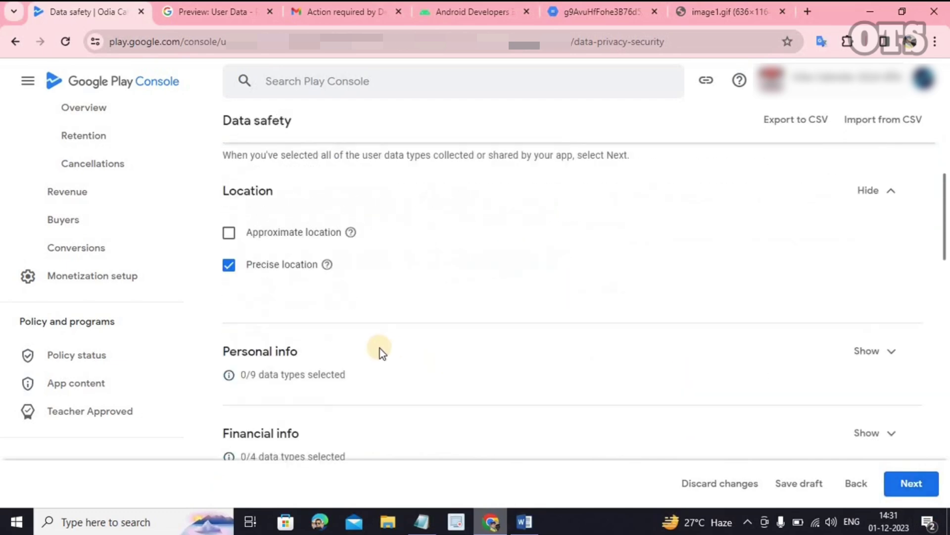
{"action": "scroll", "coordinate": [379, 348], "scroll_direction": "down", "scroll_amount": 3}
{"action": "scroll", "coordinate": [363, 322], "scroll_direction": "down", "scroll_amount": 2}
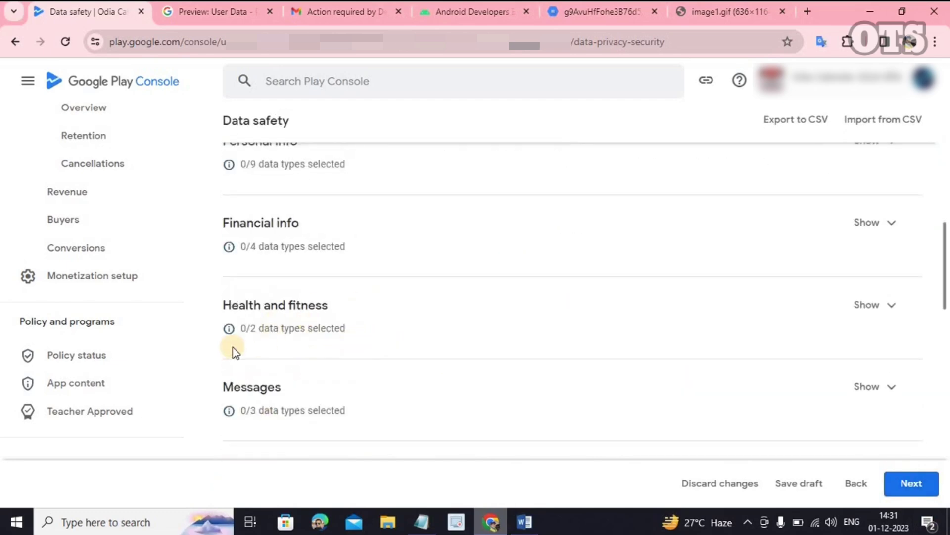
{"action": "scroll", "coordinate": [257, 346], "scroll_direction": "down", "scroll_amount": 4}
{"action": "scroll", "coordinate": [263, 344], "scroll_direction": "down", "scroll_amount": 2}
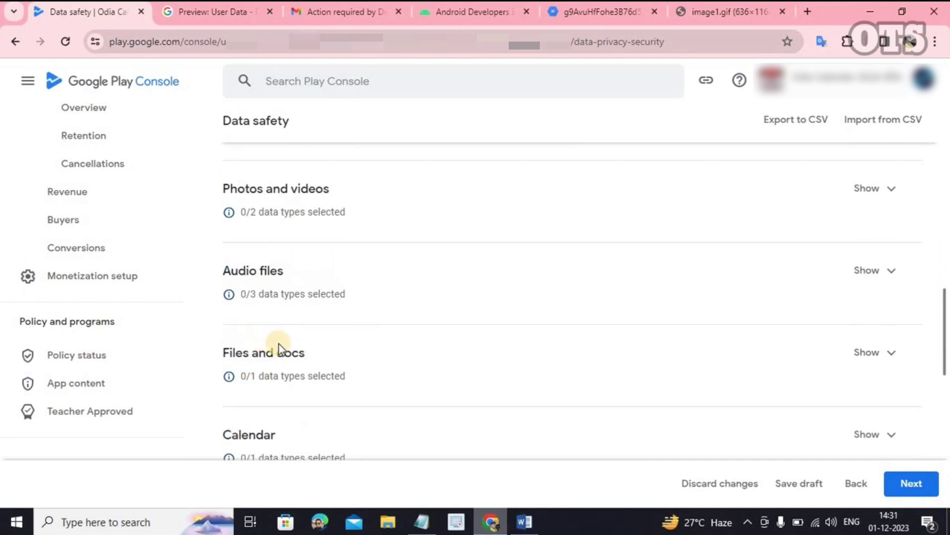
{"action": "scroll", "coordinate": [279, 345], "scroll_direction": "down", "scroll_amount": 3}
{"action": "scroll", "coordinate": [283, 343], "scroll_direction": "down", "scroll_amount": 5}
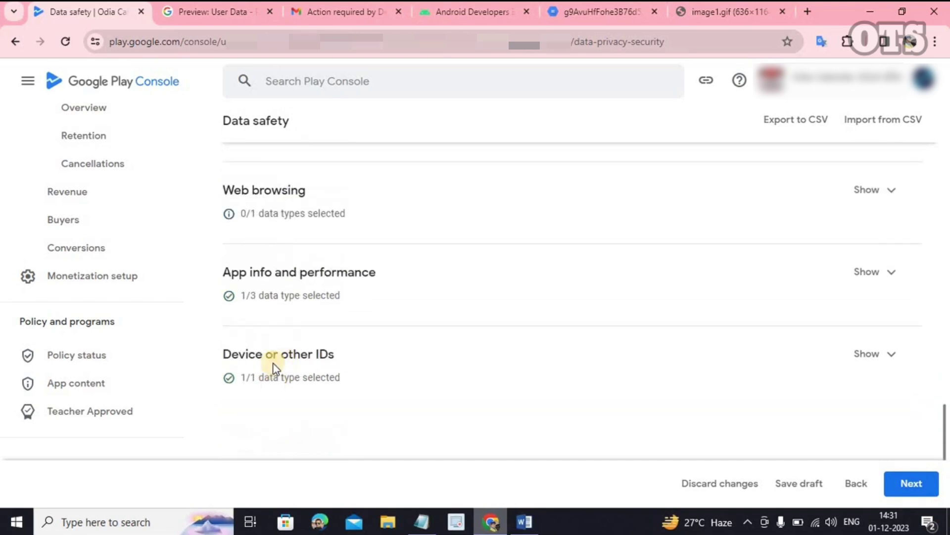
{"action": "scroll", "coordinate": [299, 364], "scroll_direction": "up", "scroll_amount": 11}
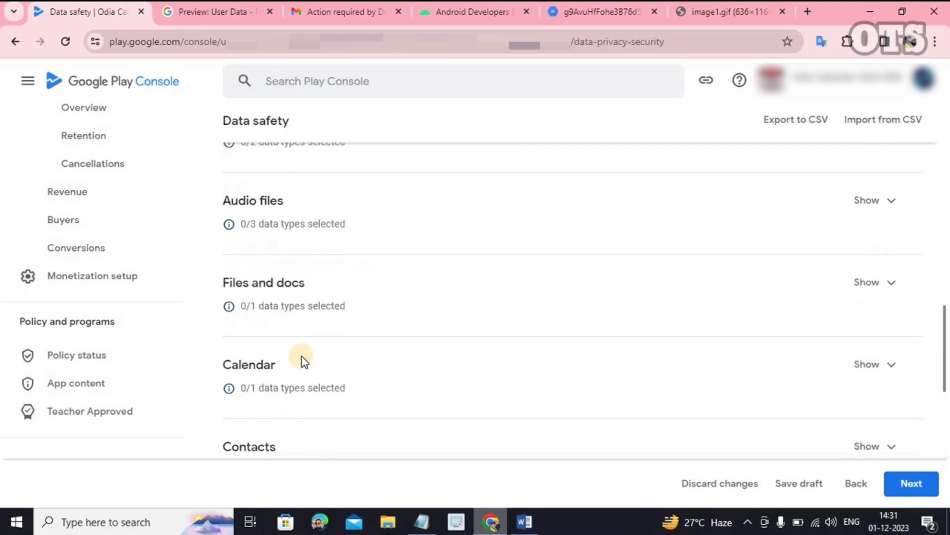
{"action": "scroll", "coordinate": [311, 245], "scroll_direction": "up", "scroll_amount": 1}
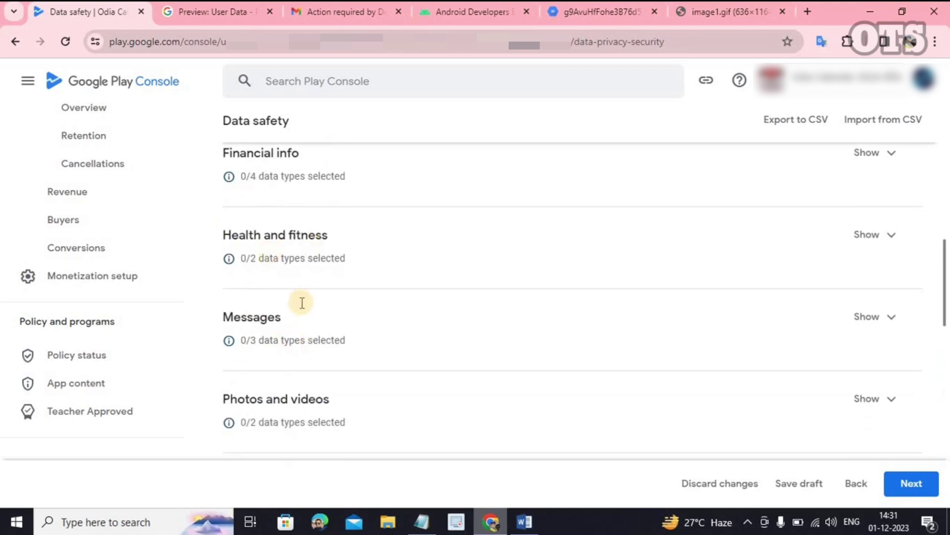
{"action": "scroll", "coordinate": [302, 303], "scroll_direction": "up", "scroll_amount": 3}
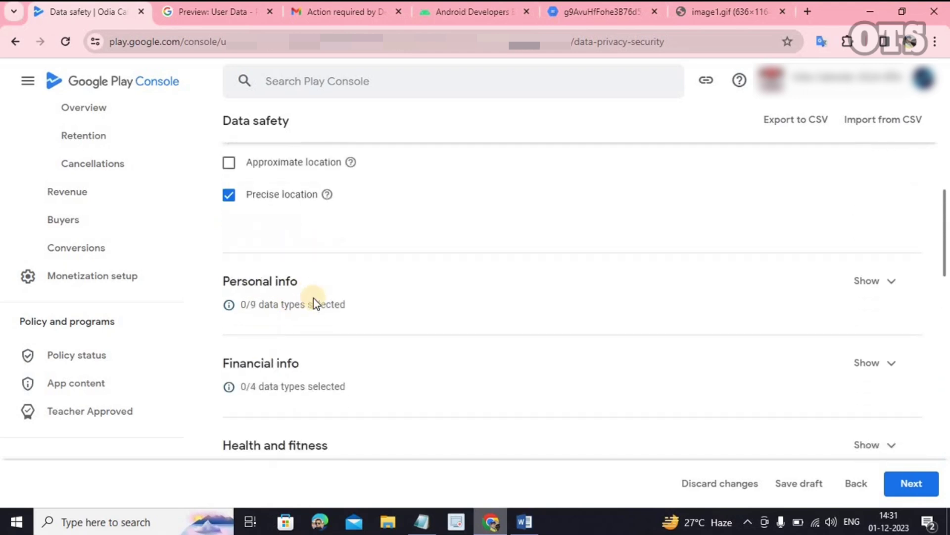
{"action": "left_click", "coordinate": [865, 285]}
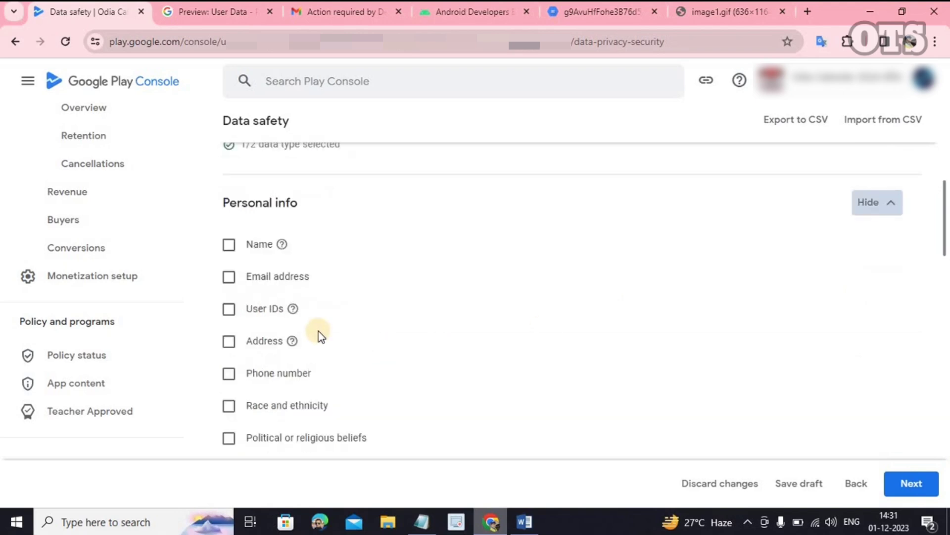
{"action": "scroll", "coordinate": [262, 267], "scroll_direction": "down", "scroll_amount": 4}
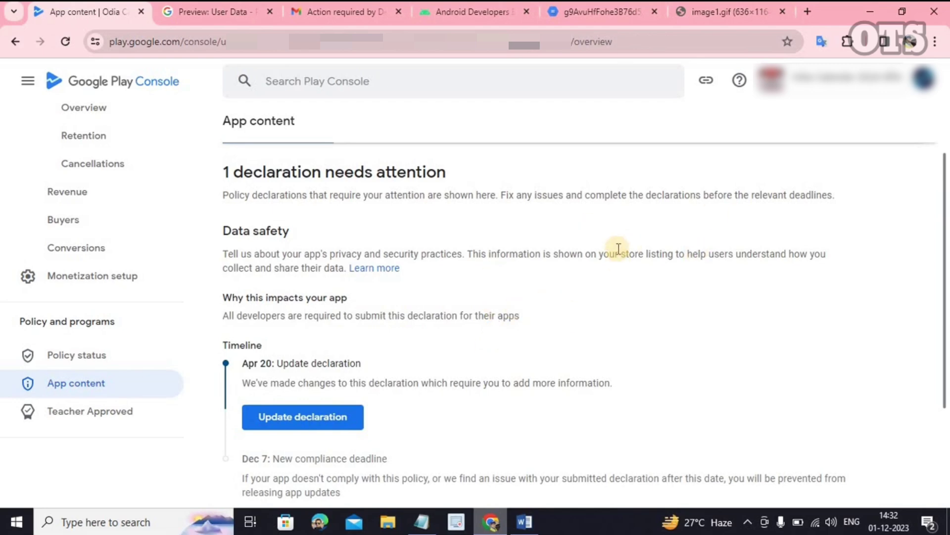
Step: Start updating the Data safety declaration from App content and continue past its overview to the Data collection and security section
{"action": "scroll", "coordinate": [609, 276], "scroll_direction": "down", "scroll_amount": 3}
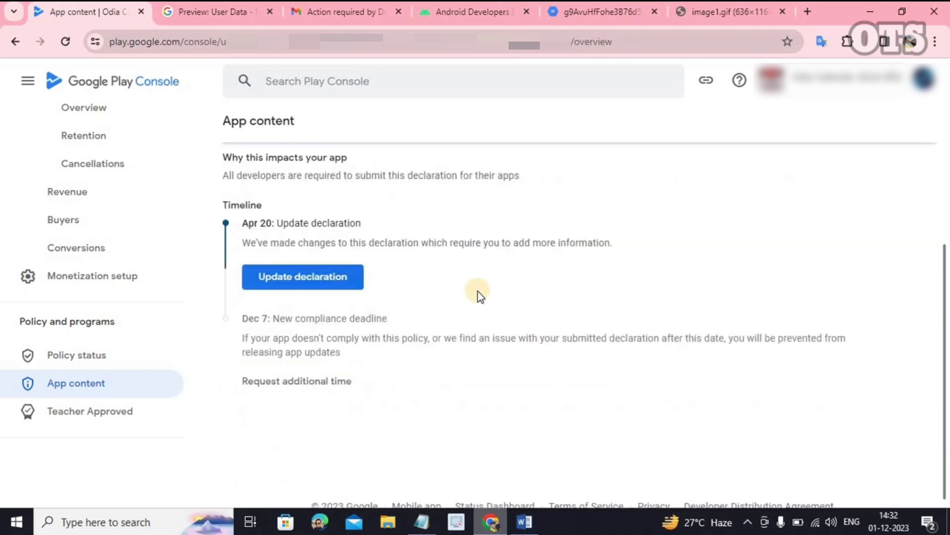
{"action": "left_click", "coordinate": [290, 269]}
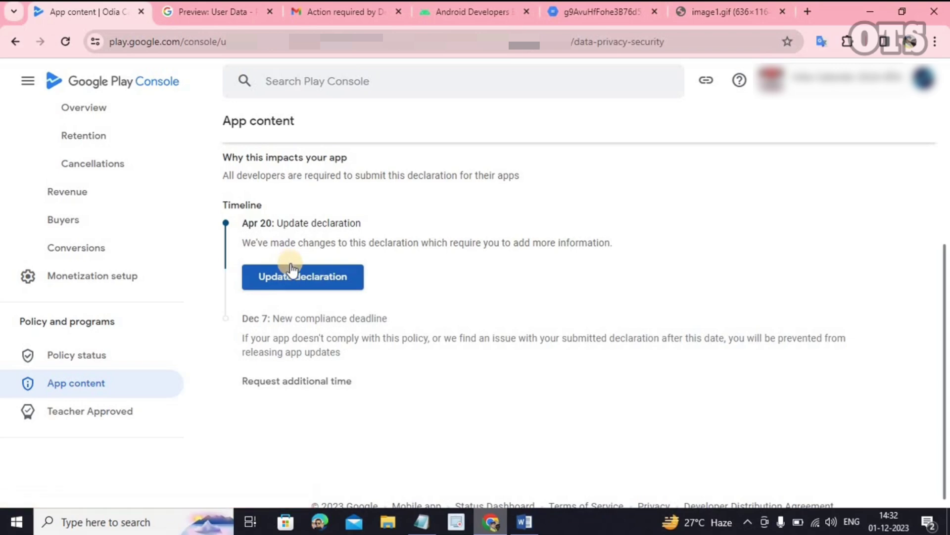
{"action": "scroll", "coordinate": [419, 299], "scroll_direction": "down", "scroll_amount": 3}
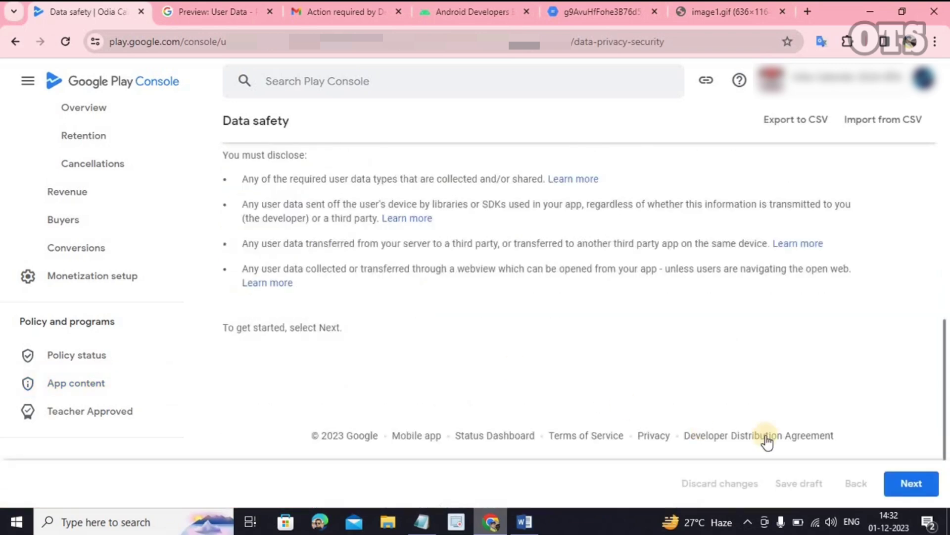
{"action": "left_click", "coordinate": [921, 483]}
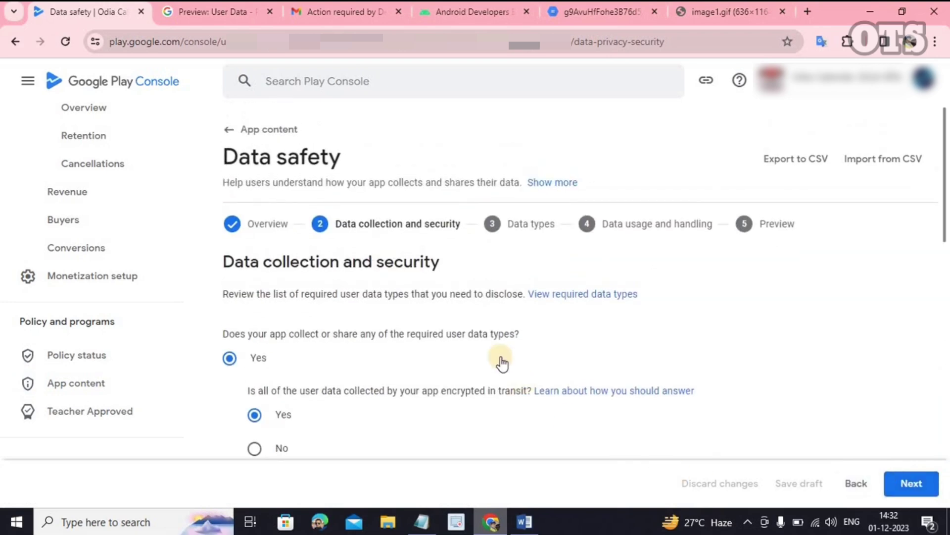
Step: Review the data collection, encryption in transit and account creation questions, and continue to the Data types section
{"action": "scroll", "coordinate": [282, 291], "scroll_direction": "down", "scroll_amount": 1}
{"action": "left_click_drag", "start_coordinate": [227, 263], "coordinate": [310, 266]}
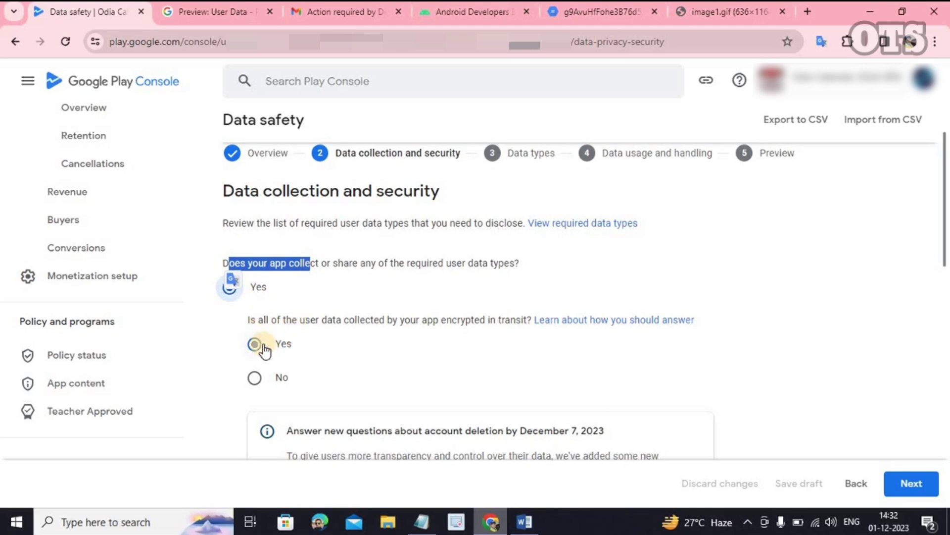
{"action": "left_click", "coordinate": [385, 353]}
{"action": "scroll", "coordinate": [423, 327], "scroll_direction": "down", "scroll_amount": 1}
{"action": "scroll", "coordinate": [429, 324], "scroll_direction": "down", "scroll_amount": 6}
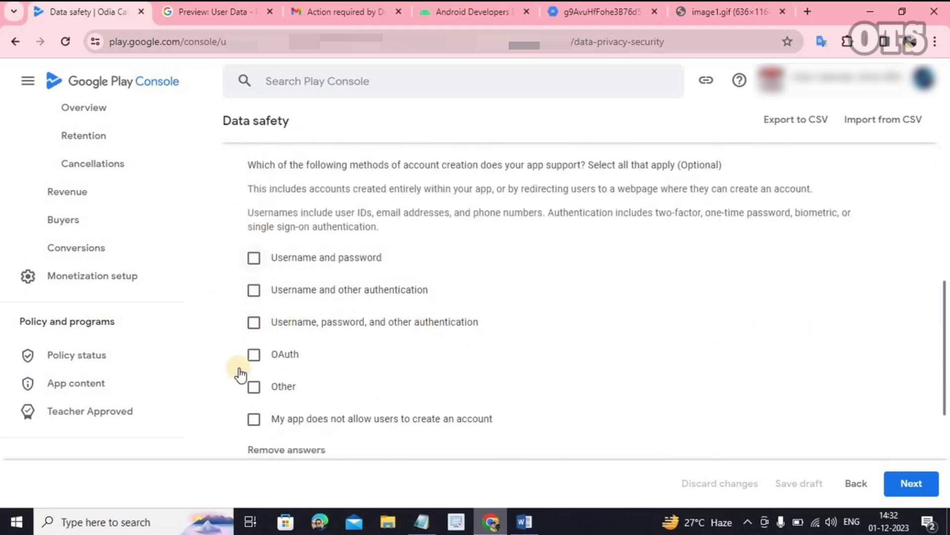
{"action": "scroll", "coordinate": [234, 357], "scroll_direction": "down", "scroll_amount": 3}
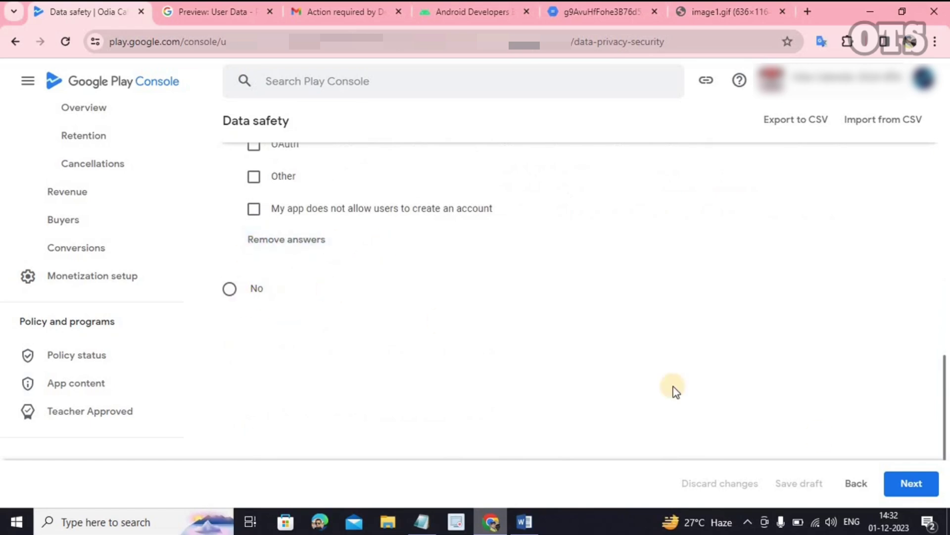
{"action": "scroll", "coordinate": [365, 415], "scroll_direction": "up", "scroll_amount": 5}
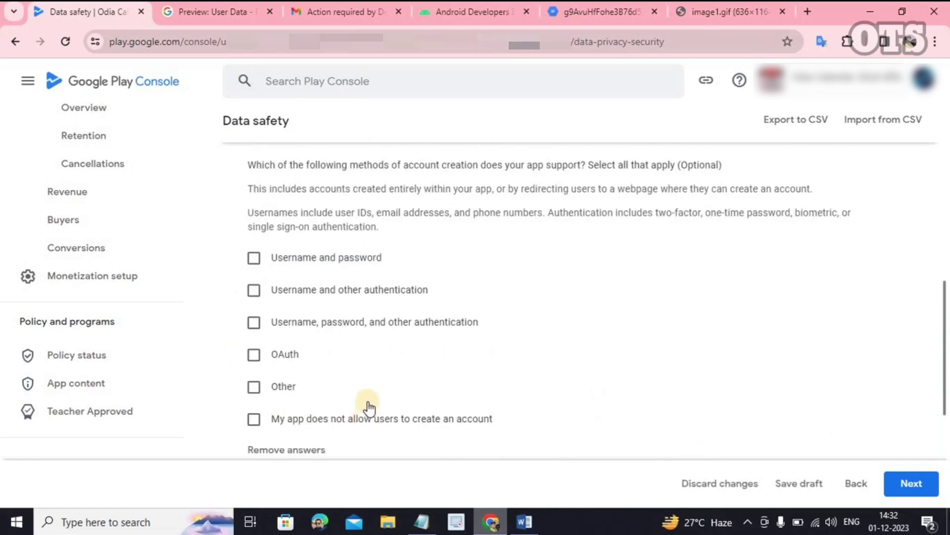
{"action": "scroll", "coordinate": [369, 402], "scroll_direction": "down", "scroll_amount": 4}
{"action": "scroll", "coordinate": [369, 402], "scroll_direction": "down", "scroll_amount": 2}
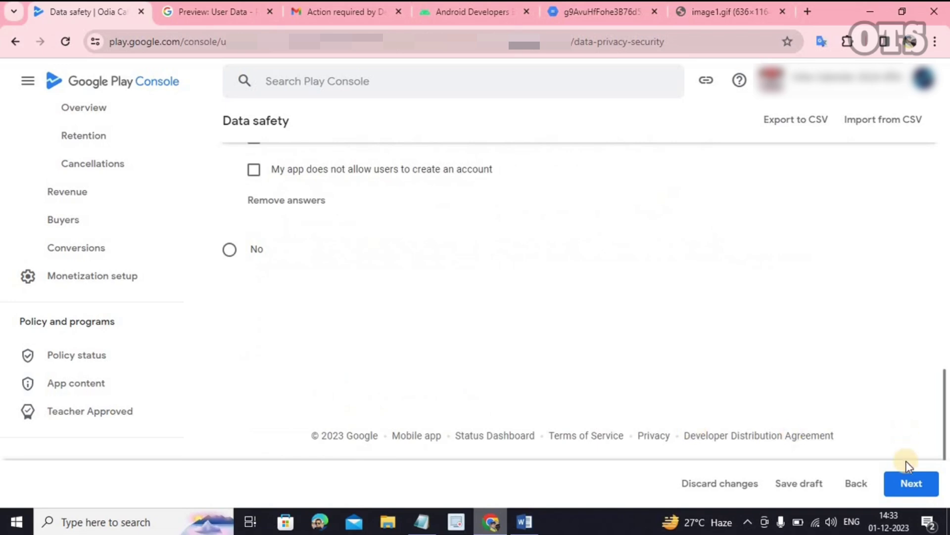
{"action": "left_click", "coordinate": [920, 483]}
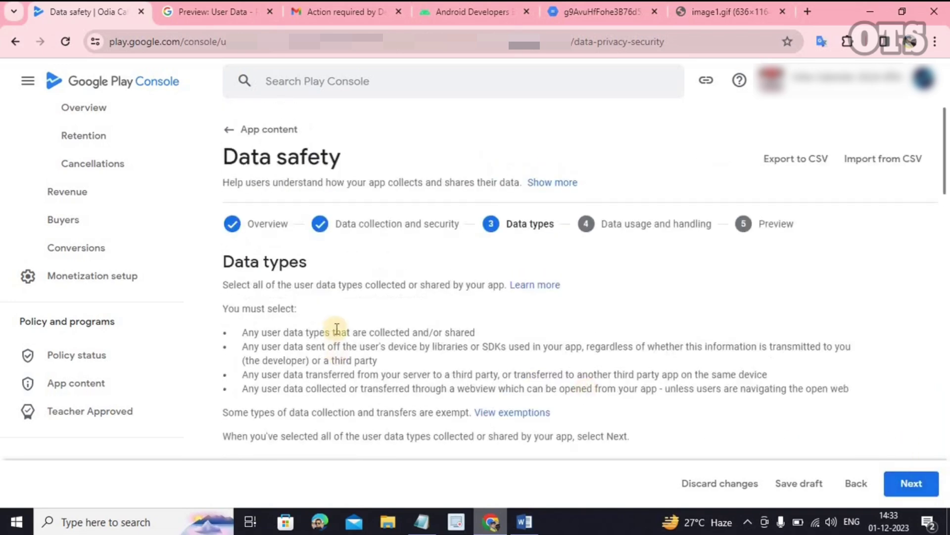
Step: Collapse the Location data types, review the remaining categories down to Device or other IDs, and continue to Data usage and handling
{"action": "scroll", "coordinate": [344, 317], "scroll_direction": "down", "scroll_amount": 4}
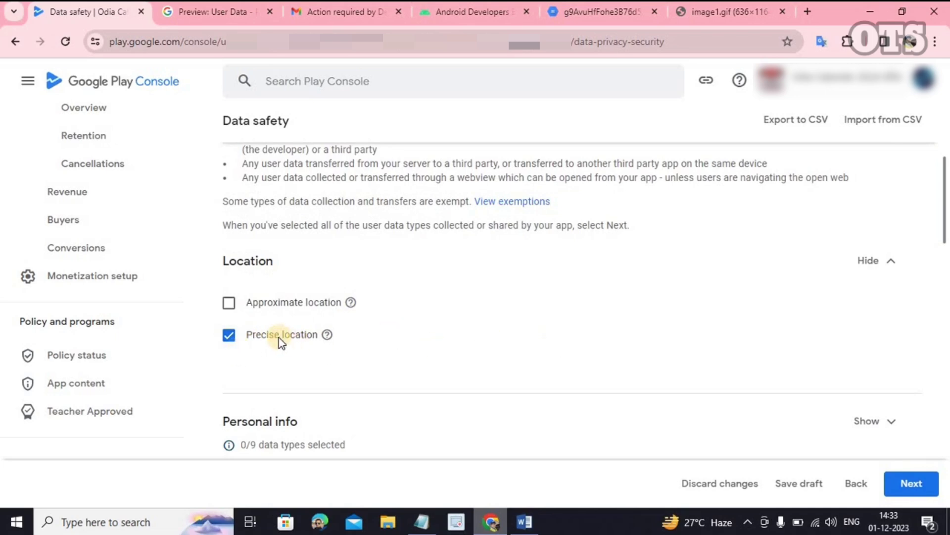
{"action": "left_click", "coordinate": [885, 262]}
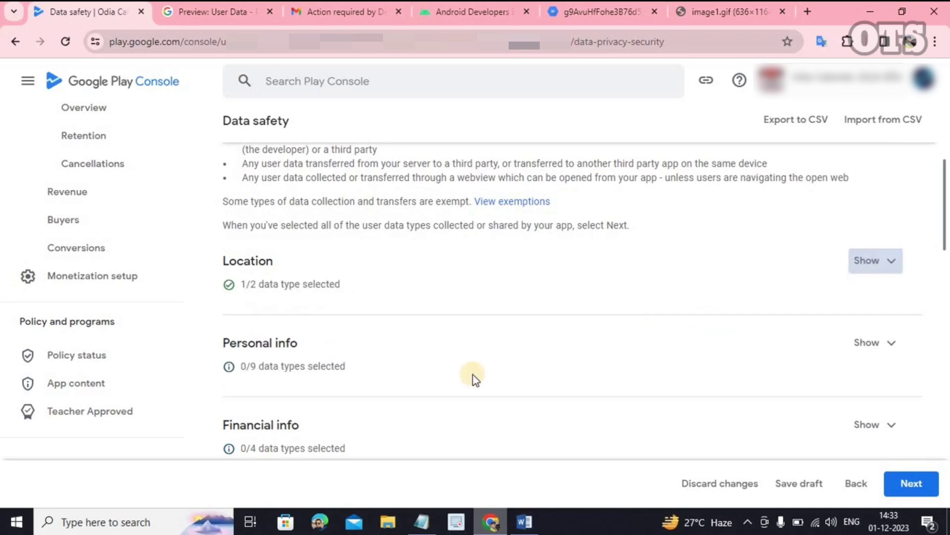
{"action": "scroll", "coordinate": [326, 336], "scroll_direction": "down", "scroll_amount": 1}
{"action": "scroll", "coordinate": [328, 335], "scroll_direction": "down", "scroll_amount": 14}
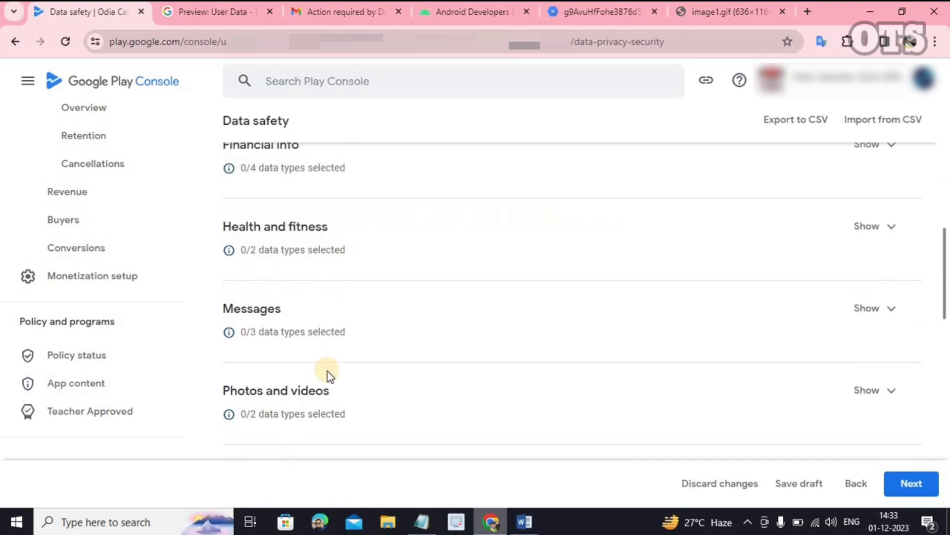
{"action": "scroll", "coordinate": [330, 383], "scroll_direction": "down", "scroll_amount": 5}
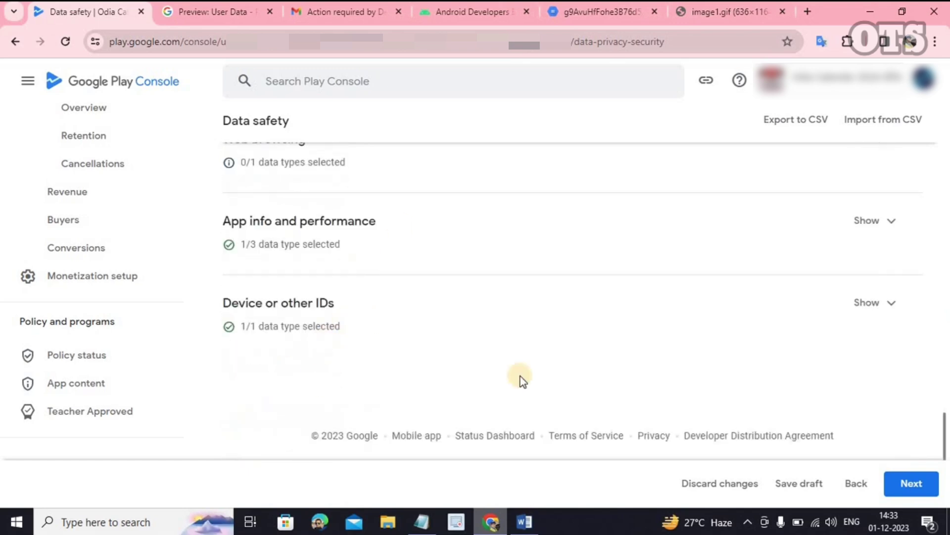
{"action": "left_click", "coordinate": [913, 485]}
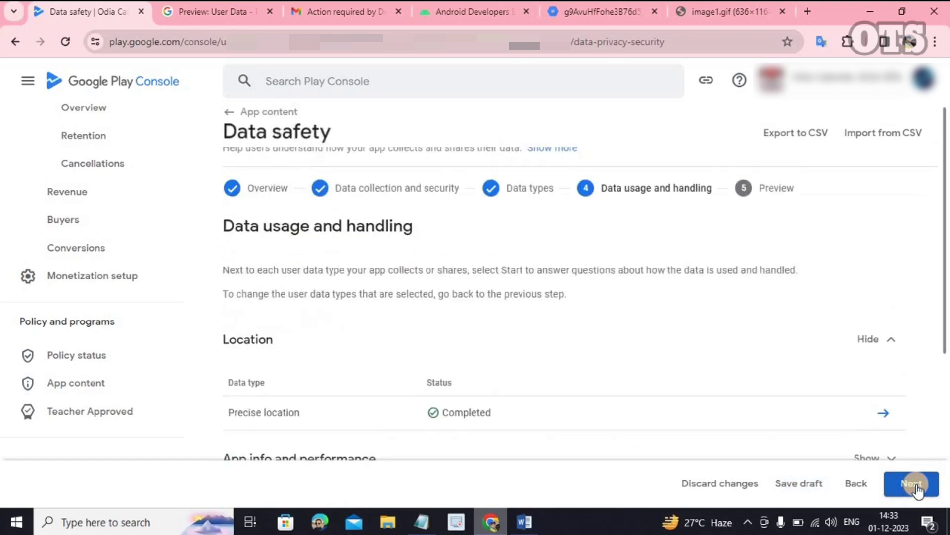
Step: Check the status of each declared data type, continue to the store listing preview, and save the Data safety declaration
{"action": "scroll", "coordinate": [524, 389], "scroll_direction": "down", "scroll_amount": 4}
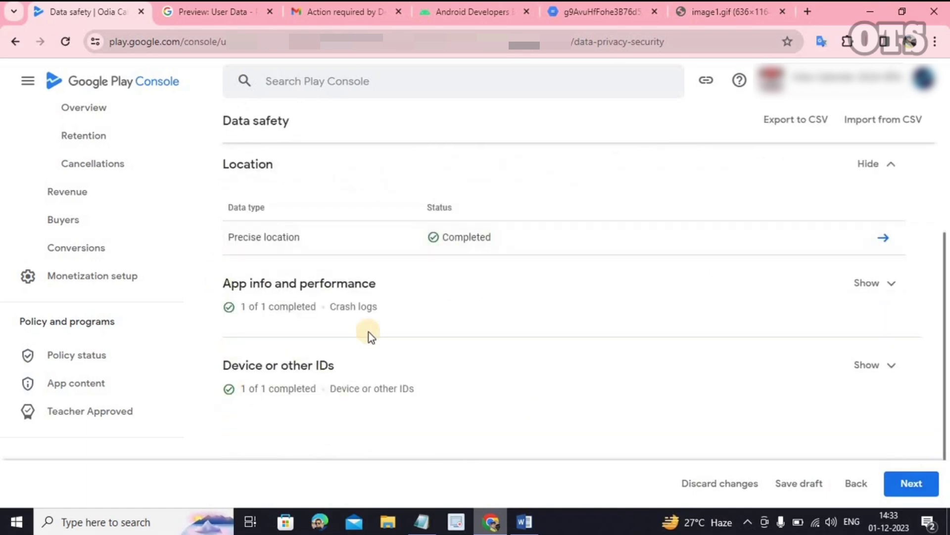
{"action": "left_click", "coordinate": [909, 485]}
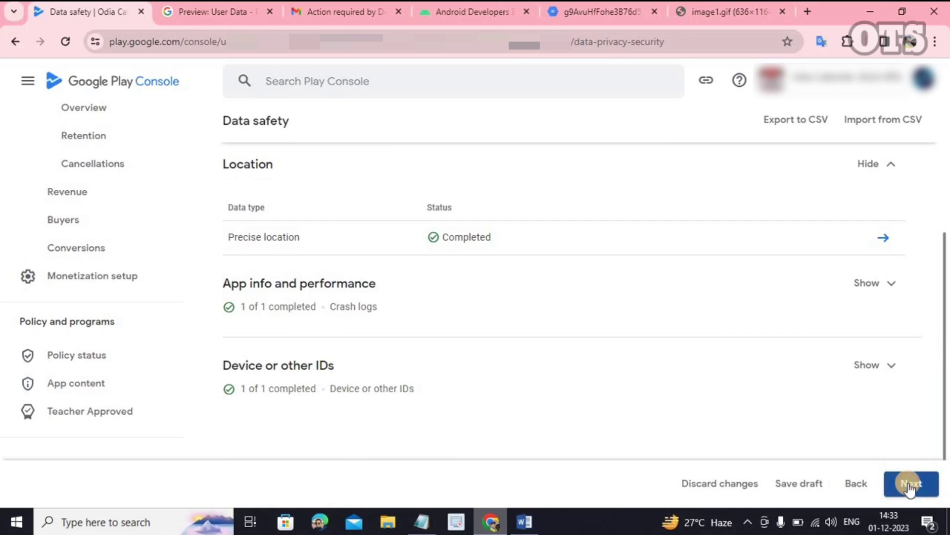
{"action": "scroll", "coordinate": [354, 310], "scroll_direction": "down", "scroll_amount": 3}
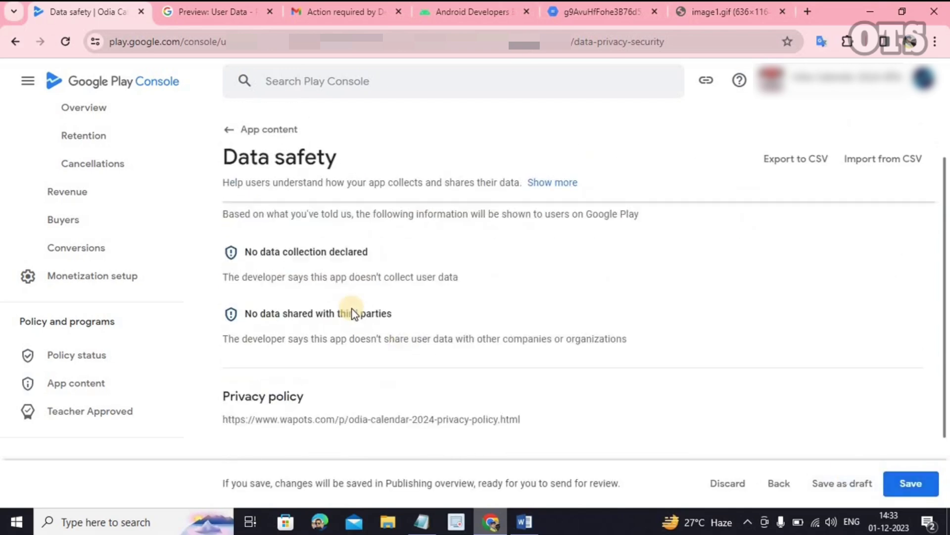
{"action": "left_click", "coordinate": [924, 485]}
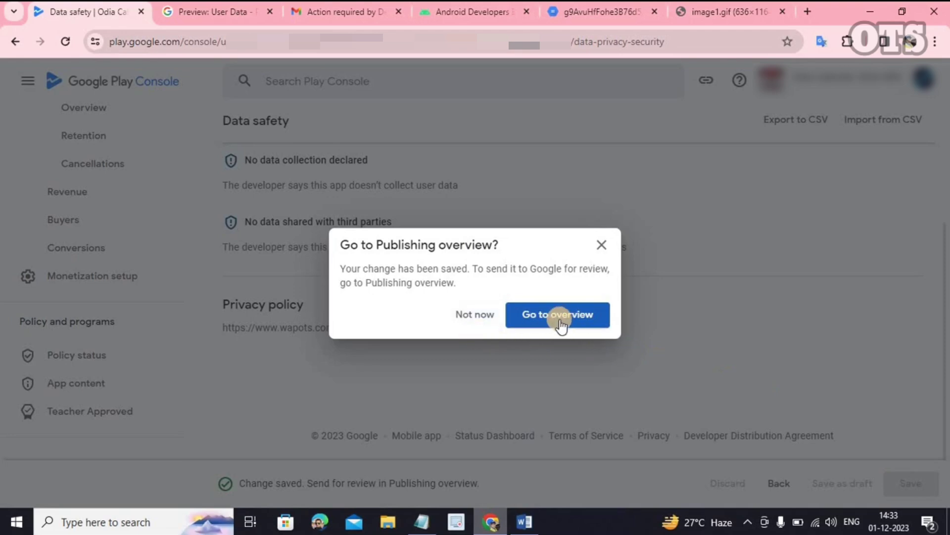
Step: Go to Publishing overview and send the Data safety questionnaire change to Google for review
{"action": "left_click", "coordinate": [560, 322]}
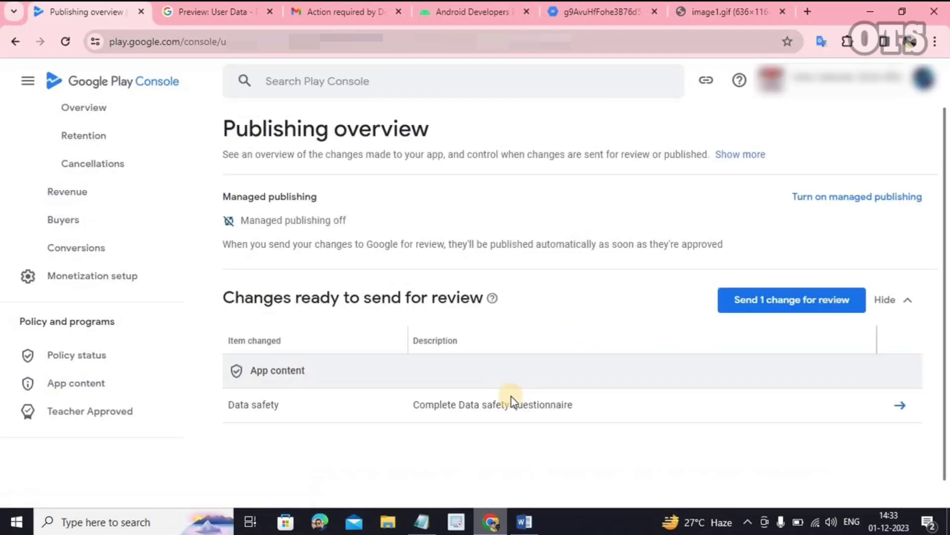
{"action": "left_click_drag", "start_coordinate": [226, 404], "coordinate": [599, 403]}
{"action": "left_click", "coordinate": [519, 411]}
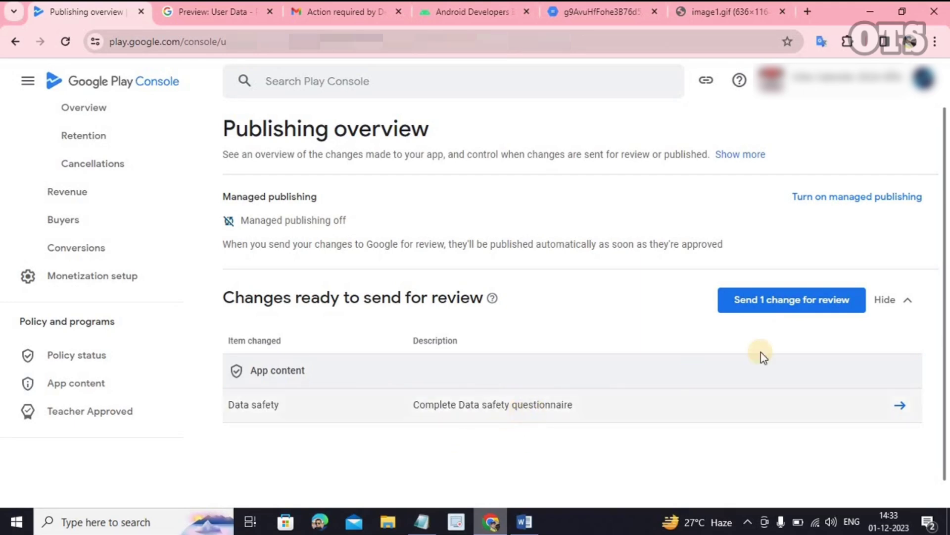
{"action": "left_click", "coordinate": [802, 302]}
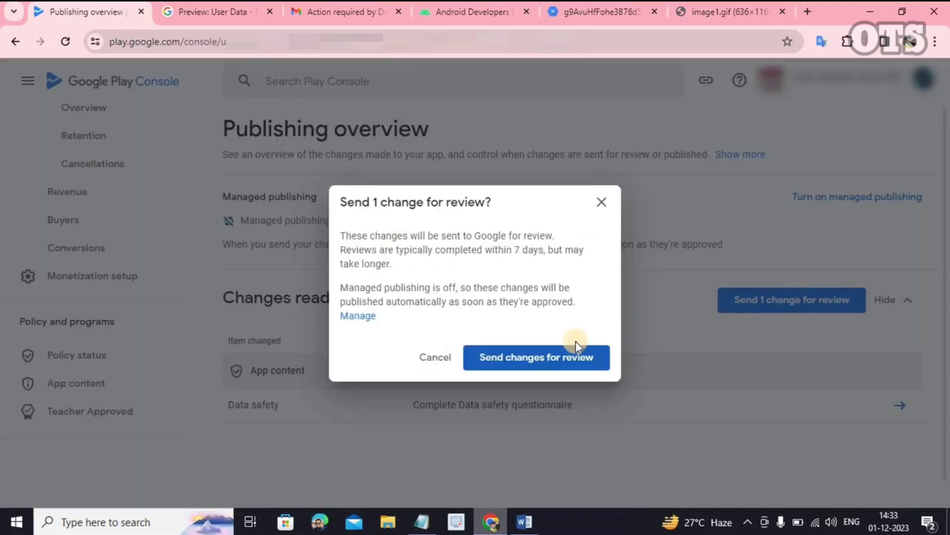
{"action": "left_click", "coordinate": [548, 359]}
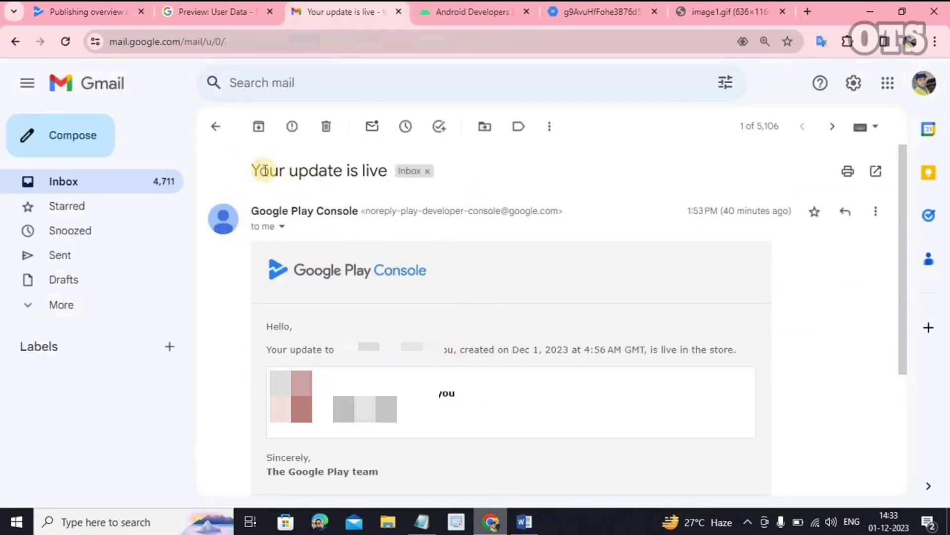
Step: Check the "Your update is live" email in Gmail, and read through the data deletion policy post on the Android Developers Blog
{"action": "left_click_drag", "start_coordinate": [254, 169], "coordinate": [377, 167]}
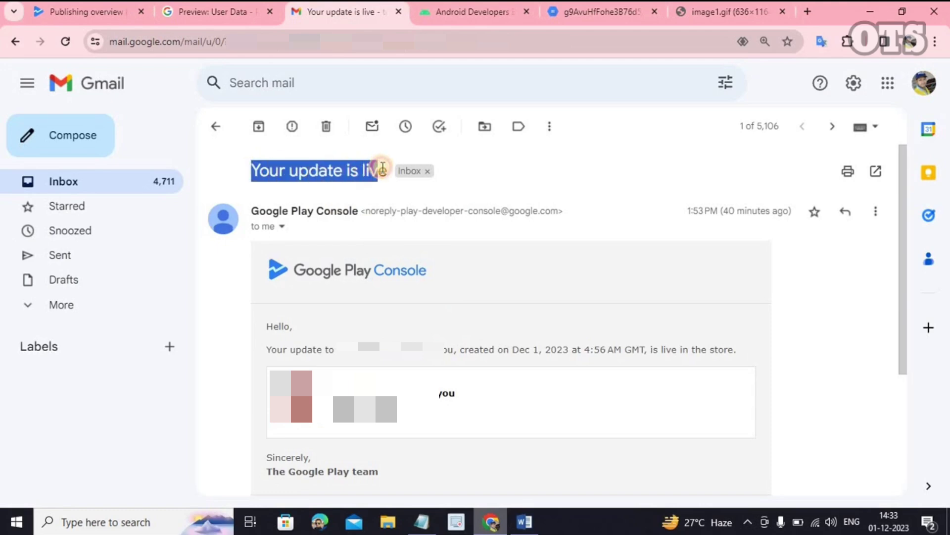
{"action": "left_click", "coordinate": [224, 264]}
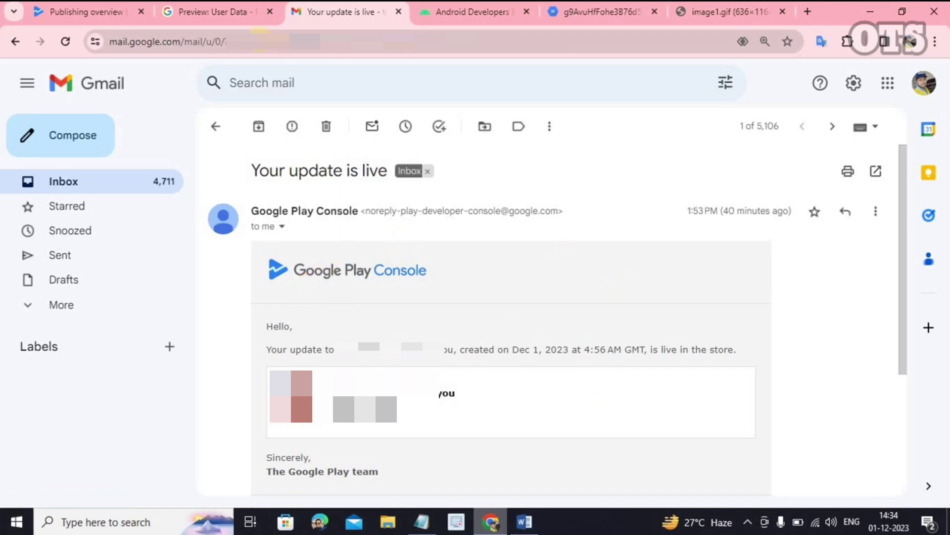
{"action": "left_click", "coordinate": [489, 22]}
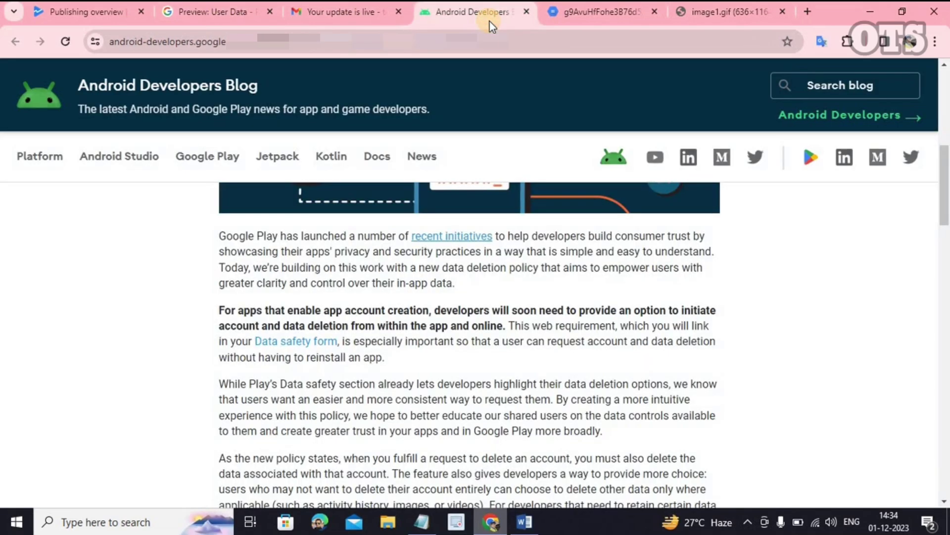
{"action": "scroll", "coordinate": [479, 223], "scroll_direction": "up", "scroll_amount": 4}
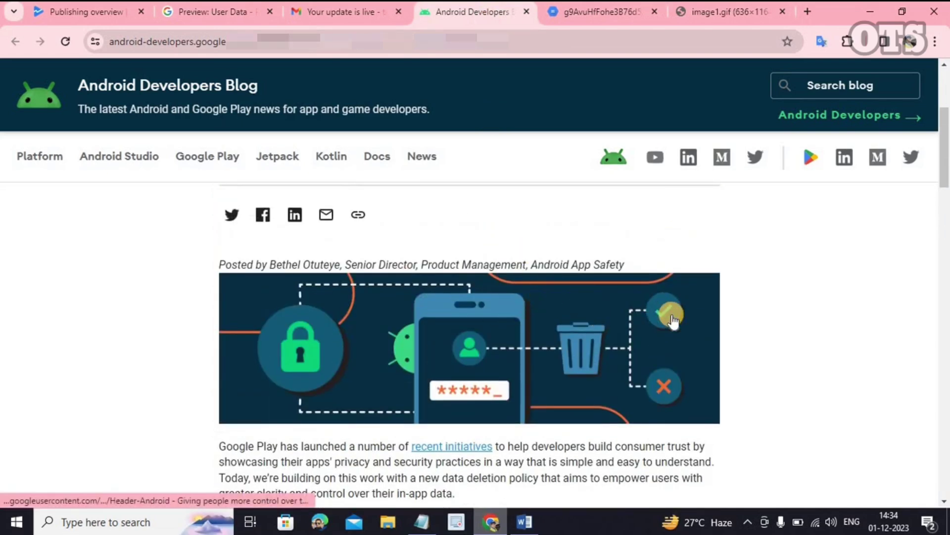
{"action": "scroll", "coordinate": [744, 308], "scroll_direction": "down", "scroll_amount": 2}
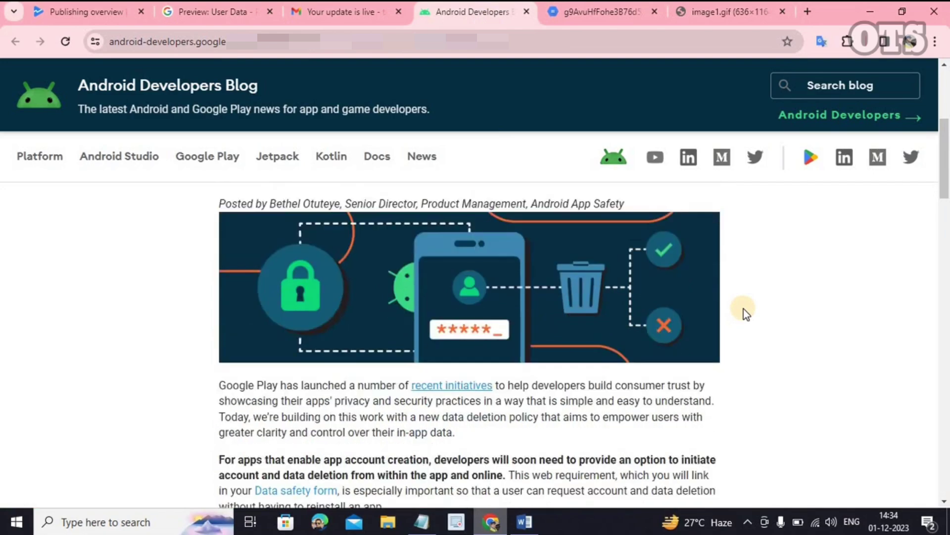
{"action": "scroll", "coordinate": [748, 309], "scroll_direction": "down", "scroll_amount": 6}
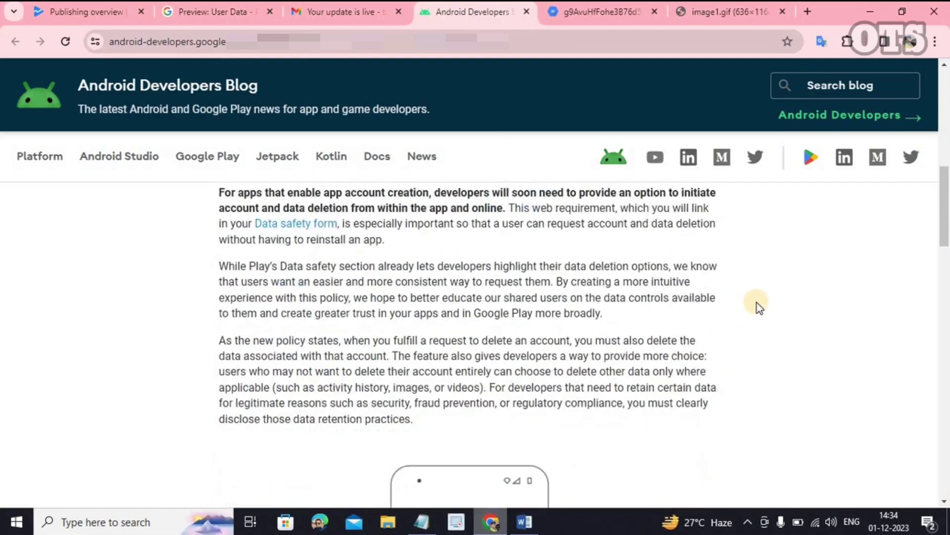
{"action": "scroll", "coordinate": [756, 302], "scroll_direction": "down", "scroll_amount": 7}
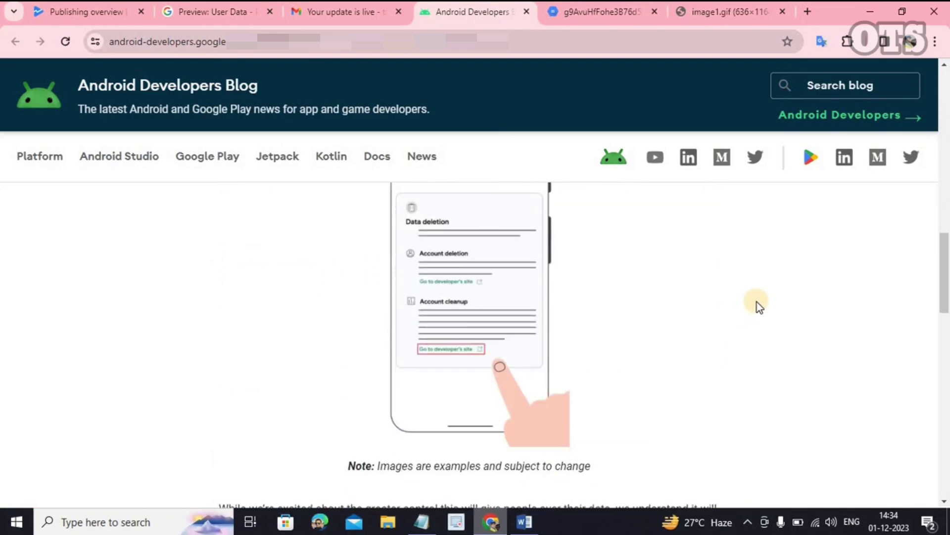
{"action": "scroll", "coordinate": [756, 302], "scroll_direction": "down", "scroll_amount": 8}
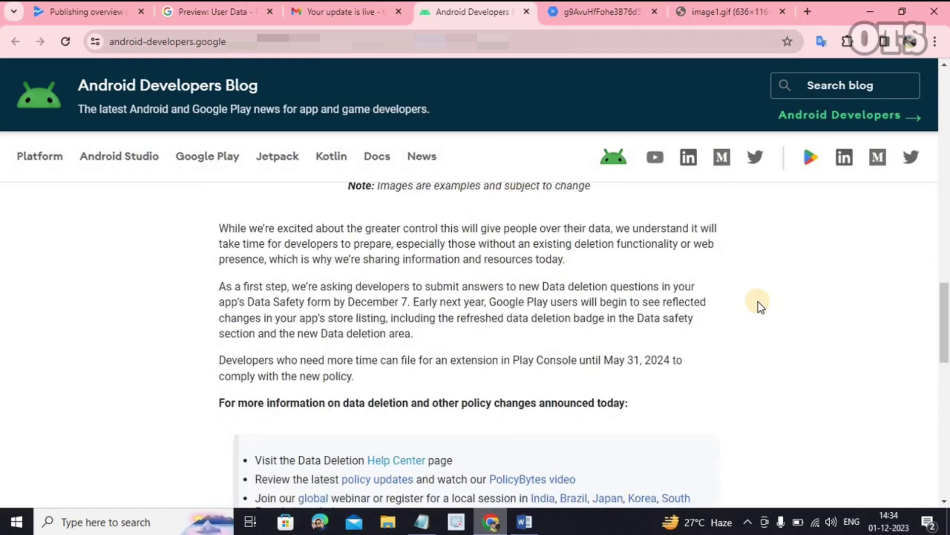
{"action": "scroll", "coordinate": [758, 302], "scroll_direction": "down", "scroll_amount": 4}
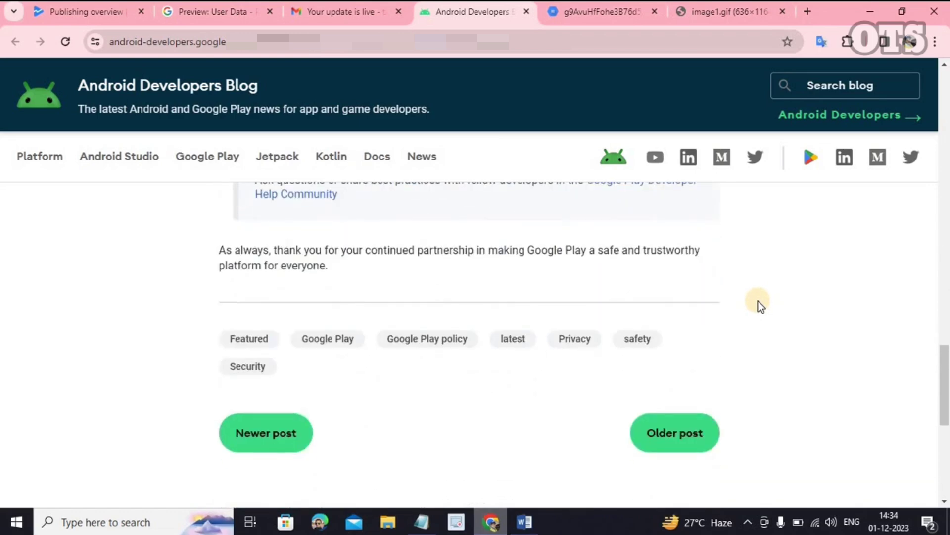
Step: Open the "Action required" developer email in Gmail and examine the paragraph on the Data safety form deadline and its consequences
{"action": "key", "text": "ctrl+shift+Tab"}
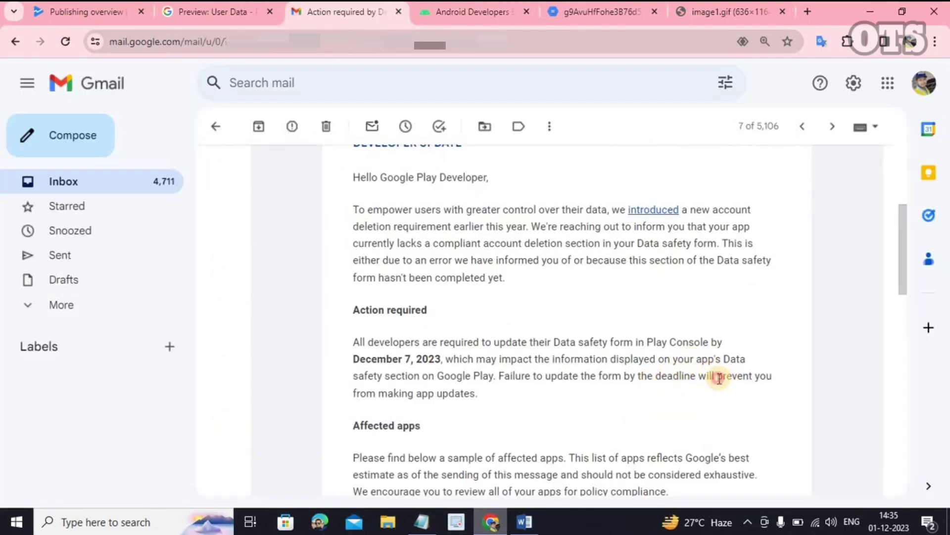
{"action": "left_click_drag", "start_coordinate": [718, 377], "coordinate": [723, 396]}
{"action": "mouse_move", "coordinate": [468, 394]}
{"action": "left_mouse_down"}
{"action": "mouse_move", "coordinate": [417, 399]}
{"action": "mouse_move", "coordinate": [473, 396]}
{"action": "left_mouse_up"}
{"action": "left_click", "coordinate": [464, 394]}
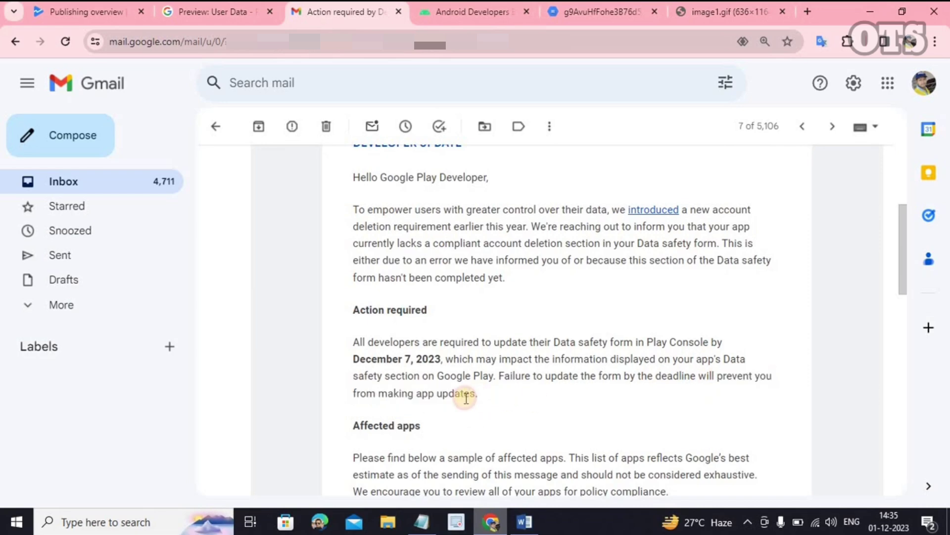
{"action": "left_click_drag", "start_coordinate": [472, 394], "coordinate": [622, 375]}
{"action": "left_click", "coordinate": [574, 401]}
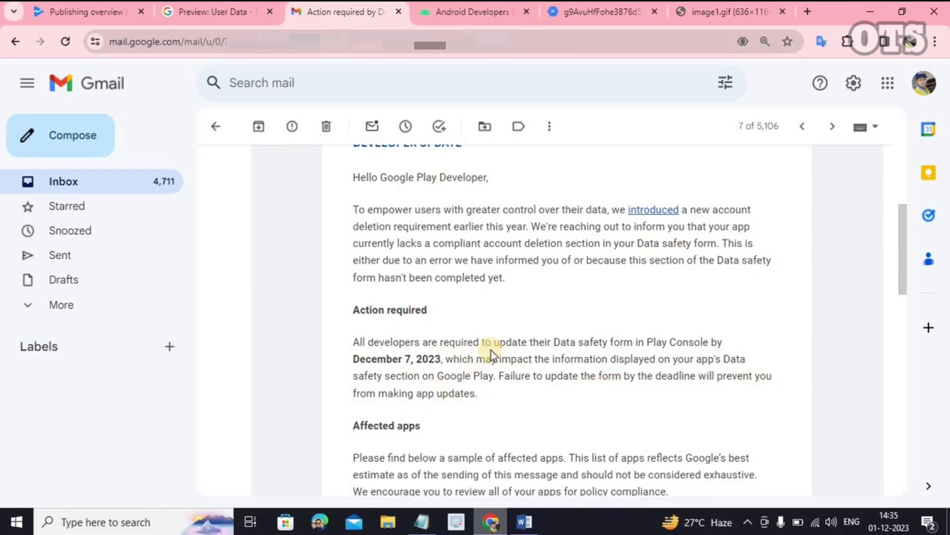
Step: Check the sample Data safety section image and the opening paragraphs of the data deletion post on the Android Developers Blog
{"action": "left_click", "coordinate": [569, 12]}
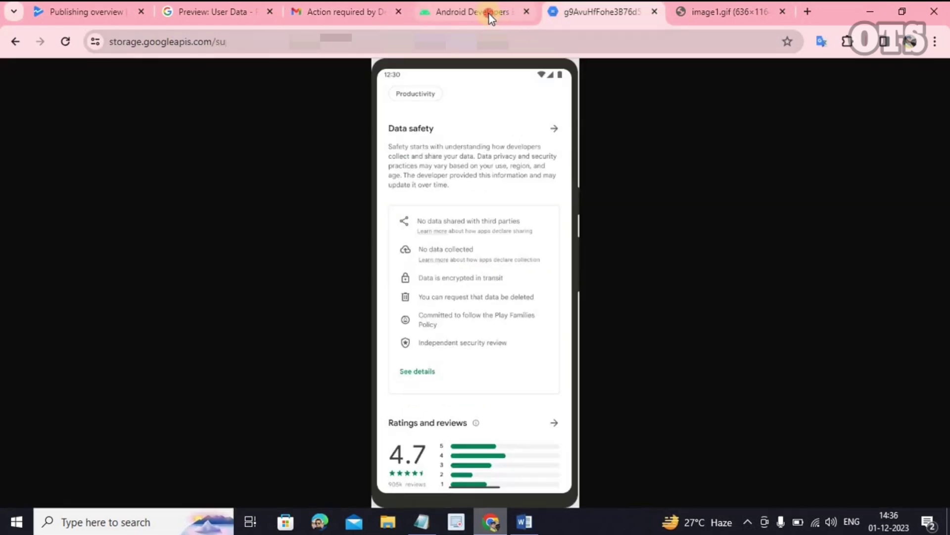
{"action": "left_click", "coordinate": [489, 14]}
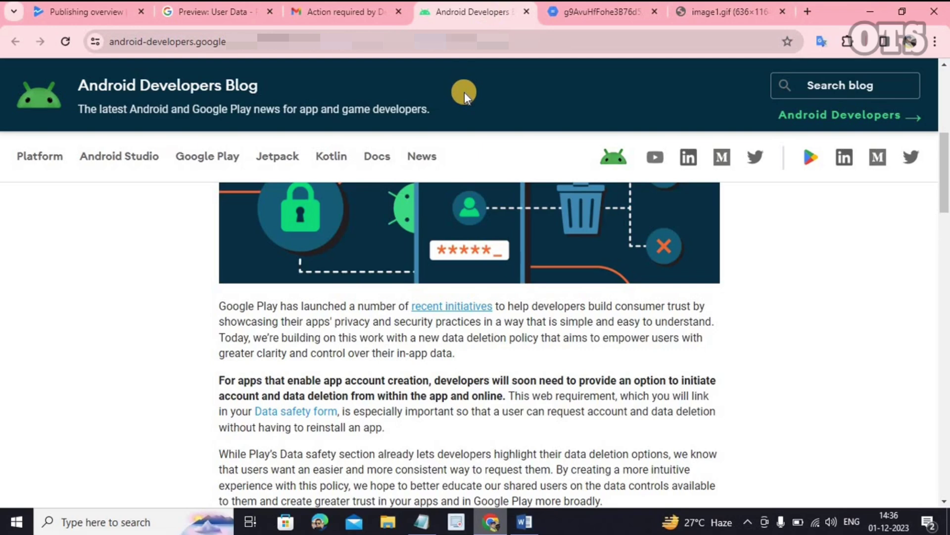
{"action": "scroll", "coordinate": [594, 198], "scroll_direction": "up", "scroll_amount": 1}
Step: Go back to the "Action required" email in Gmail and examine the paragraph on the new account deletion requirement
{"action": "key", "text": "ctrl+shift+Tab"}
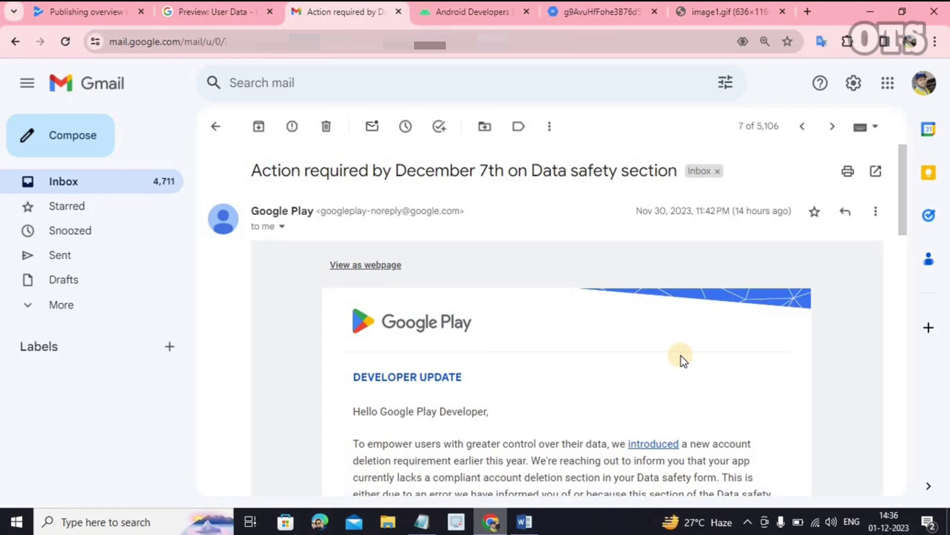
{"action": "scroll", "coordinate": [682, 355], "scroll_direction": "down", "scroll_amount": 4}
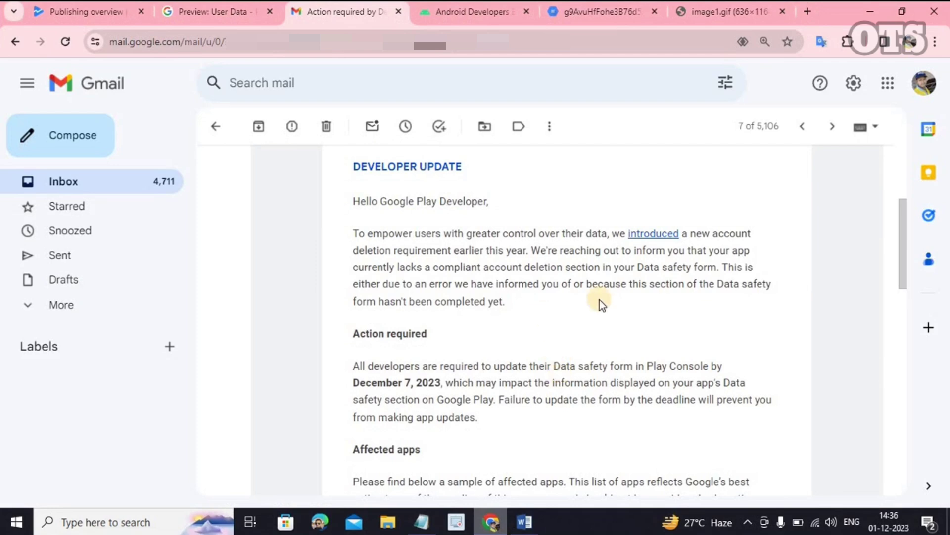
{"action": "left_click_drag", "start_coordinate": [372, 243], "coordinate": [545, 268]}
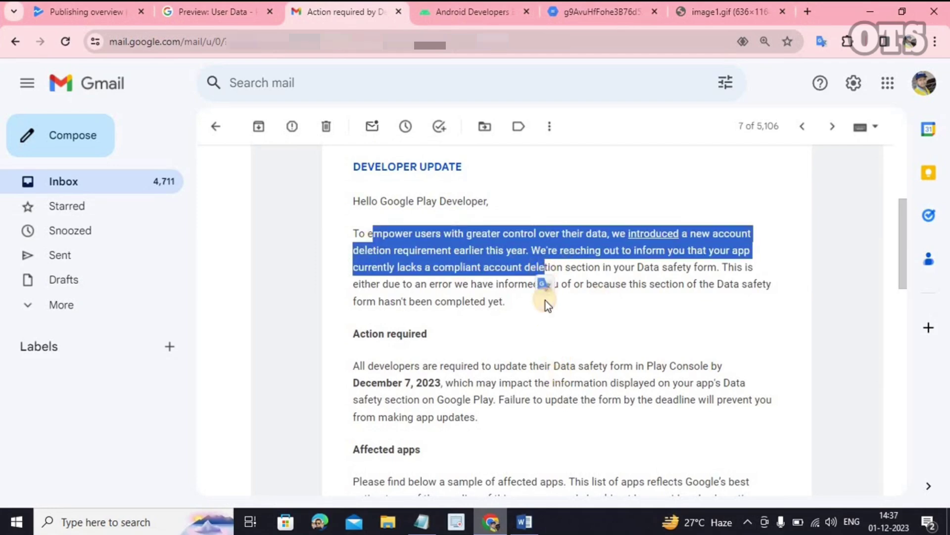
{"action": "left_click", "coordinate": [545, 301]}
{"action": "left_click", "coordinate": [517, 362]}
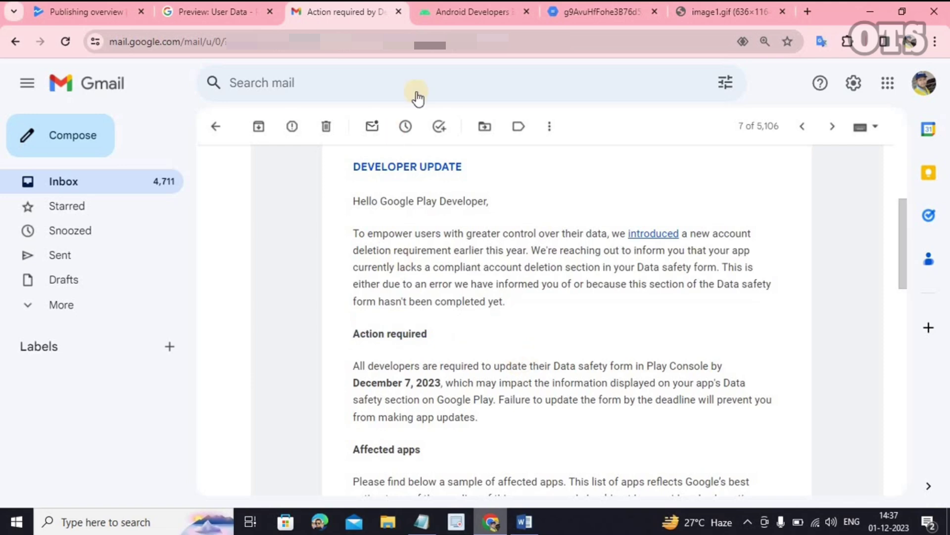
Step: Read the Android Developers Blog post down to its list of data deletion resources, and return to the "Action required" email in Gmail
{"action": "left_click", "coordinate": [472, 18]}
{"action": "scroll", "coordinate": [325, 297], "scroll_direction": "down", "scroll_amount": 7}
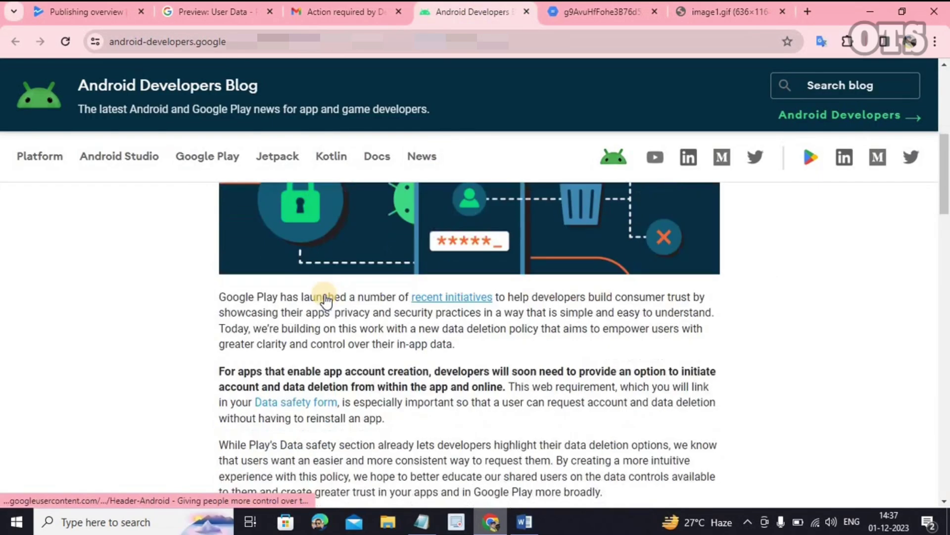
{"action": "scroll", "coordinate": [325, 295], "scroll_direction": "down", "scroll_amount": 8}
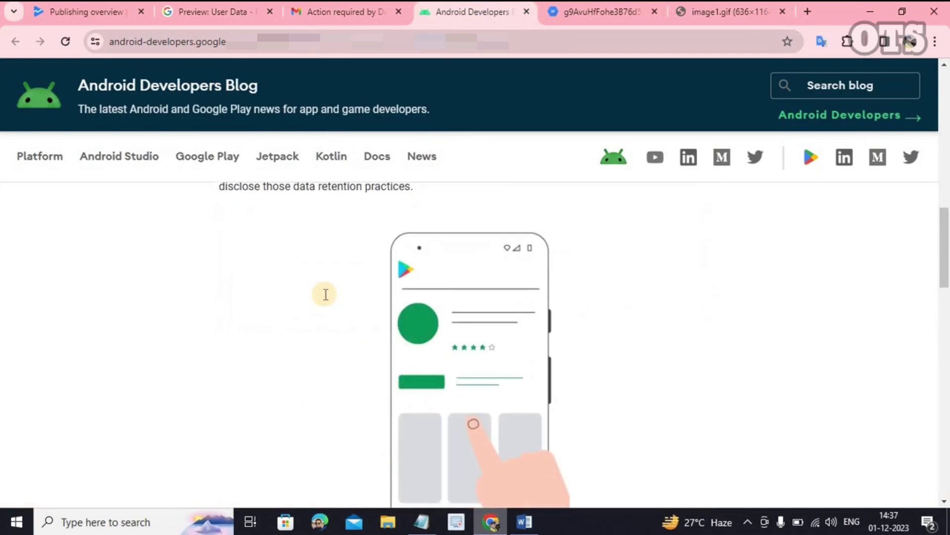
{"action": "scroll", "coordinate": [325, 295], "scroll_direction": "down", "scroll_amount": 7}
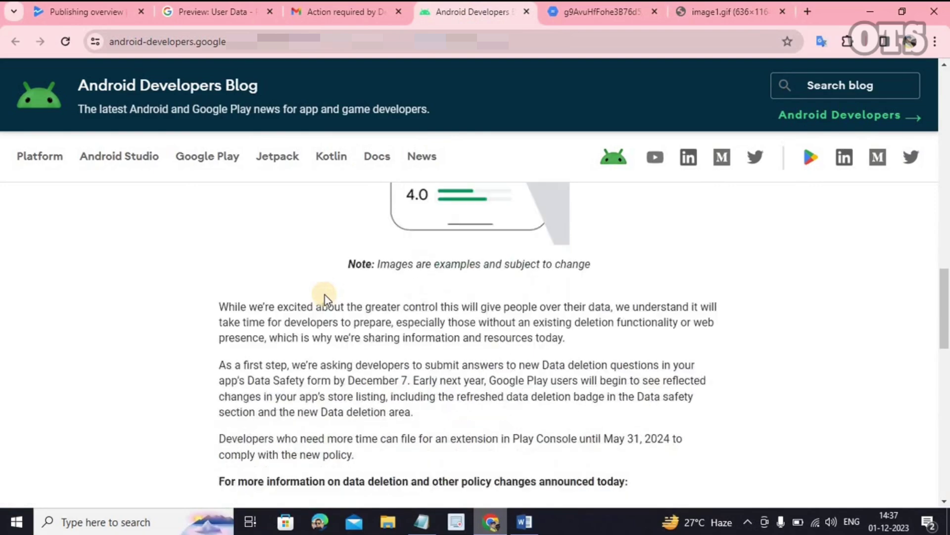
{"action": "scroll", "coordinate": [324, 297], "scroll_direction": "down", "scroll_amount": 4}
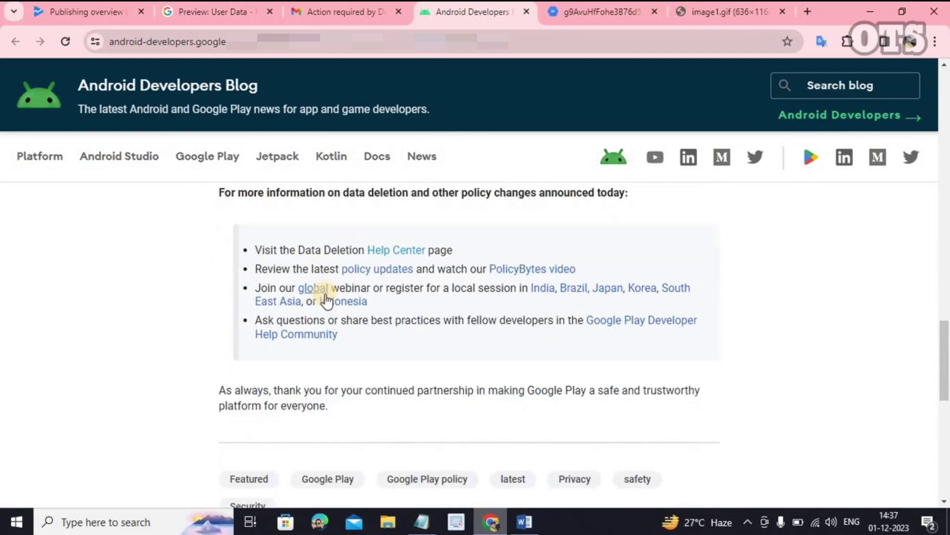
{"action": "scroll", "coordinate": [365, 342], "scroll_direction": "up", "scroll_amount": 4}
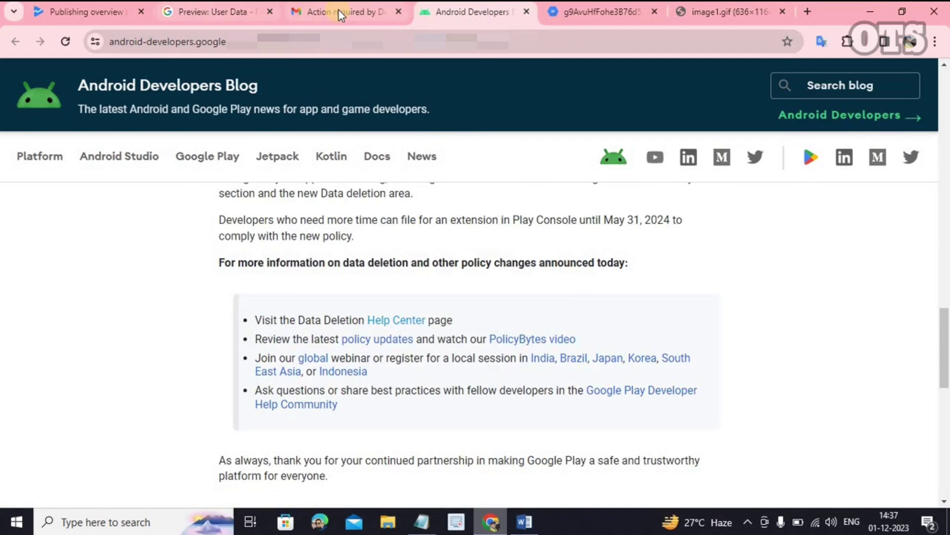
{"action": "left_click", "coordinate": [338, 11]}
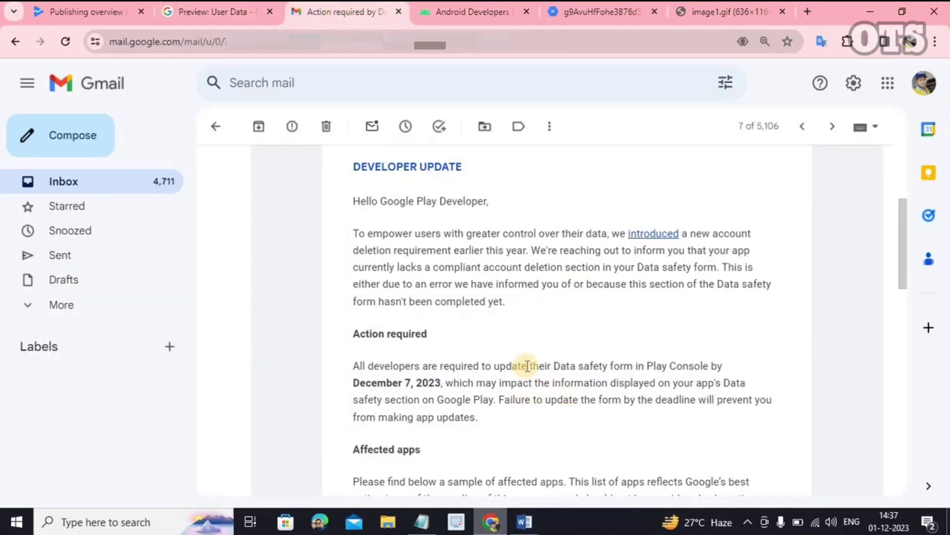